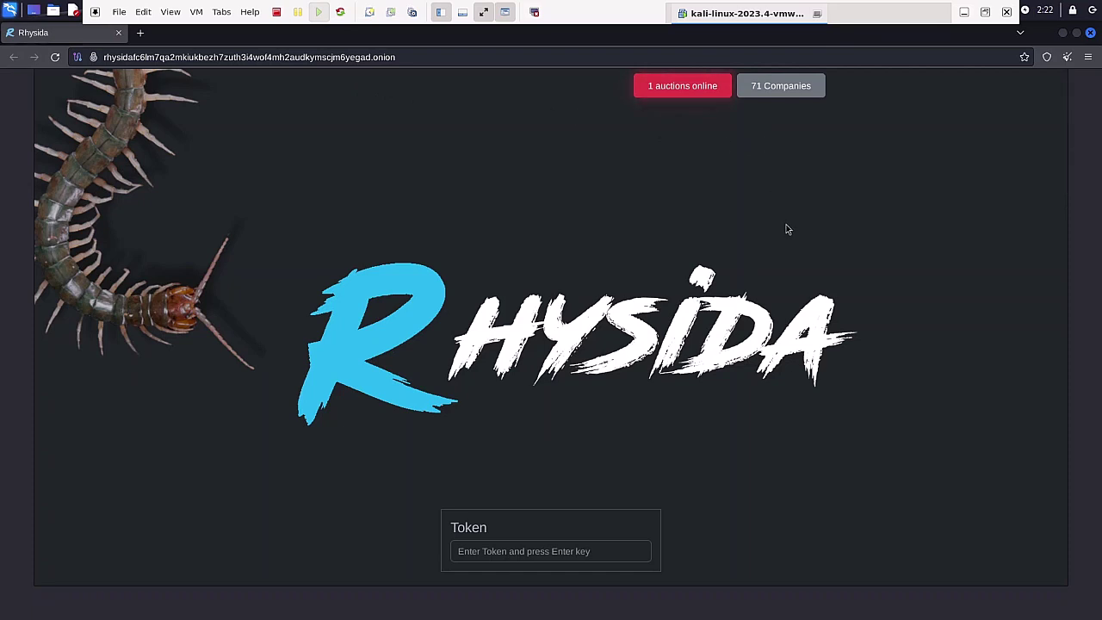
Scroll past the Rhysida logo and token box to the 8 BTC auction listing and company card
scroll(785, 228, down, 1)
scroll(785, 229, down, 1)
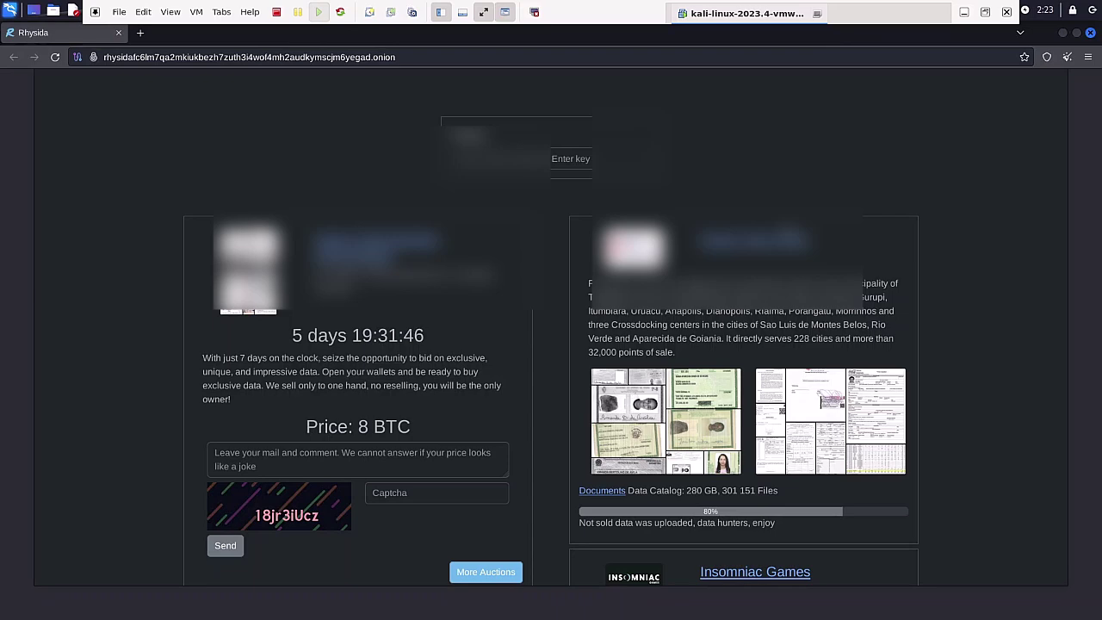
Scroll through the Insomniac Games card, News, Contact Us and BTC buying guide to the footer
scroll(551, 327, down, 3)
scroll(551, 327, down, 6)
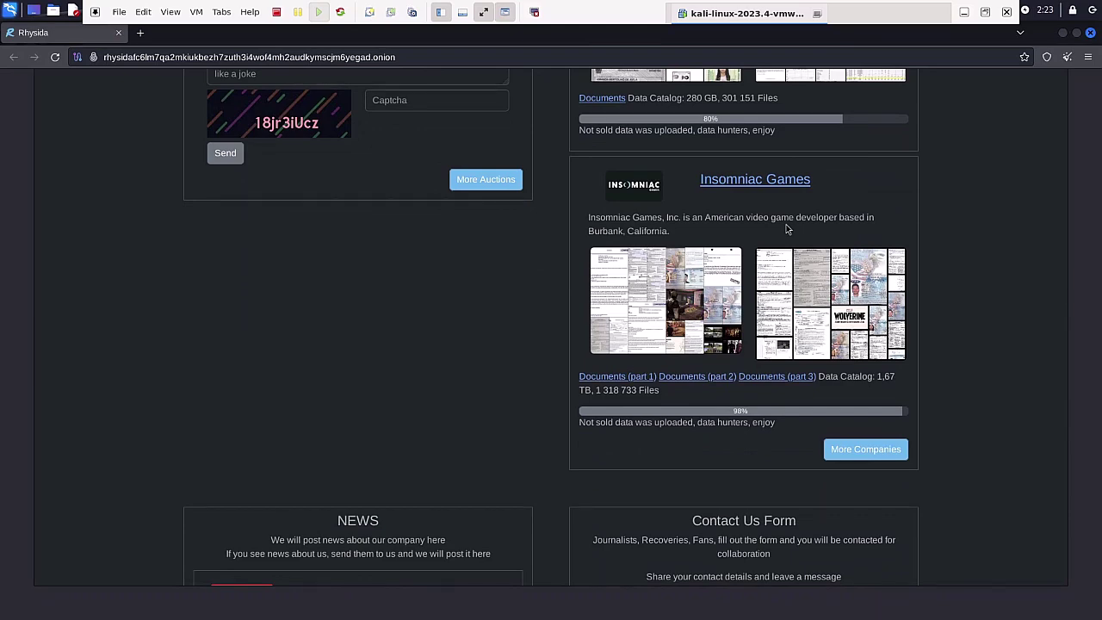
scroll(786, 228, down, 9)
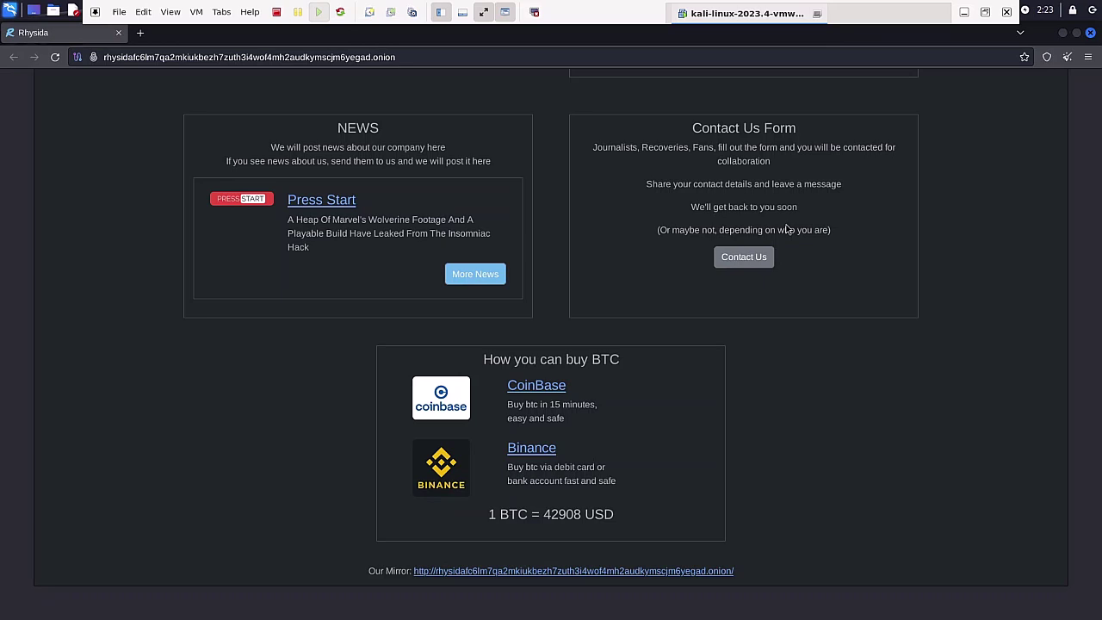
scroll(786, 228, down, 2)
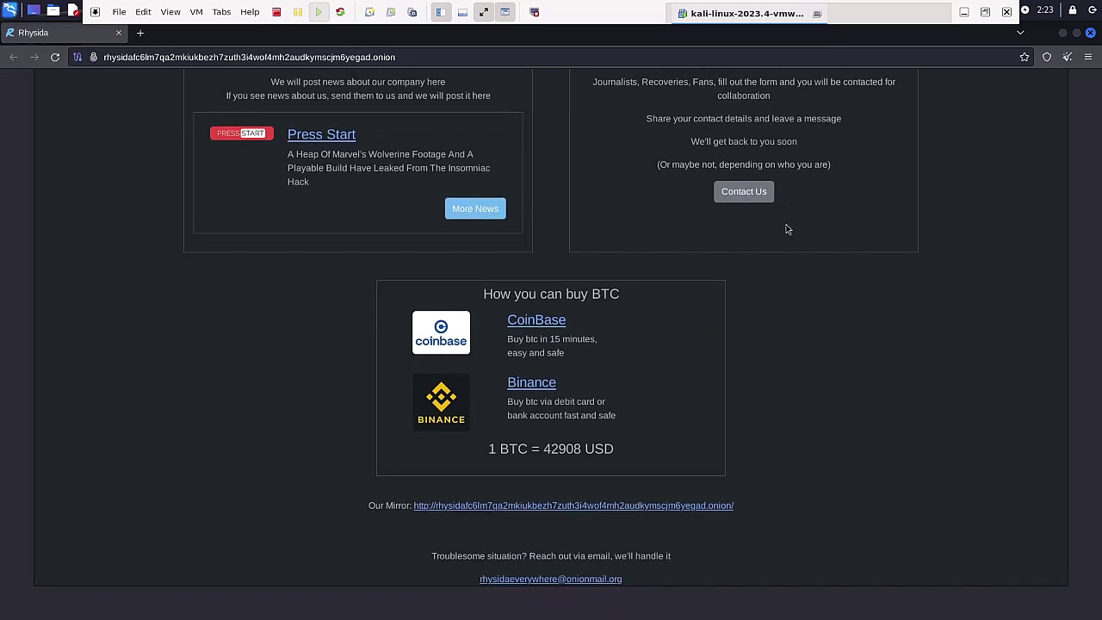
scroll(786, 228, down, 2)
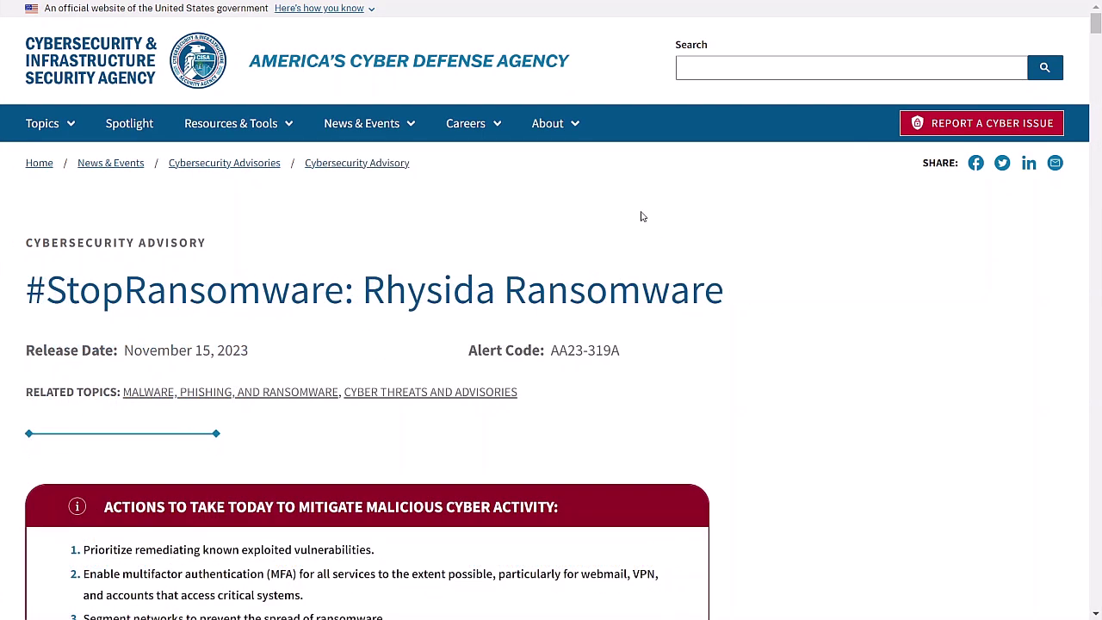
Highlight 'targets of opportunity', education, healthcare and manufacturing in the advisory's Overview
scroll(701, 372, down, 15)
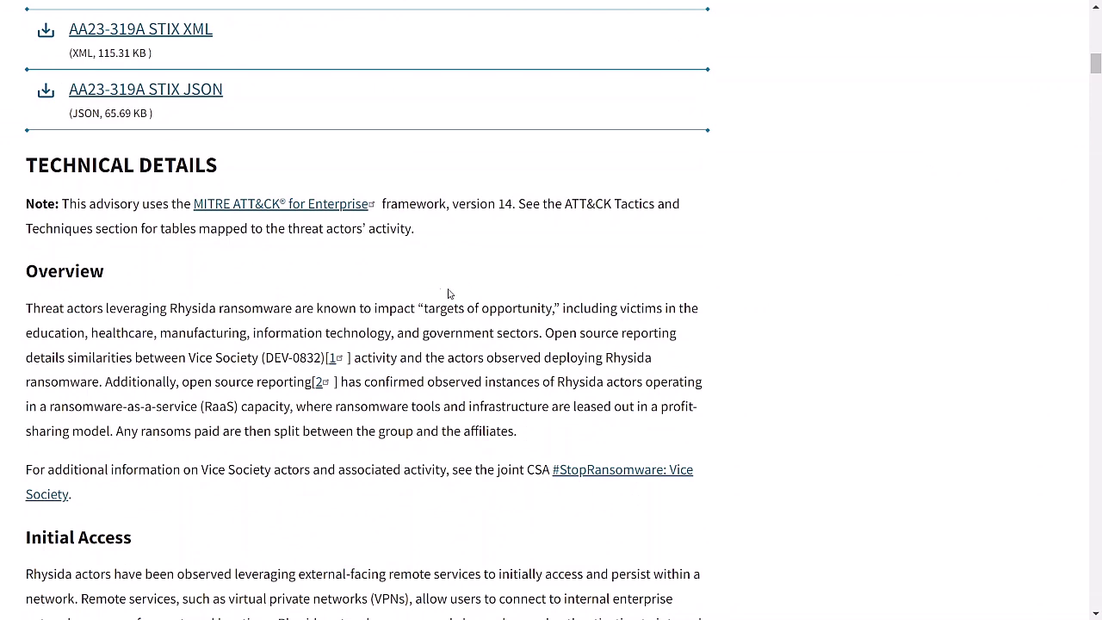
drag(425, 307, 560, 308)
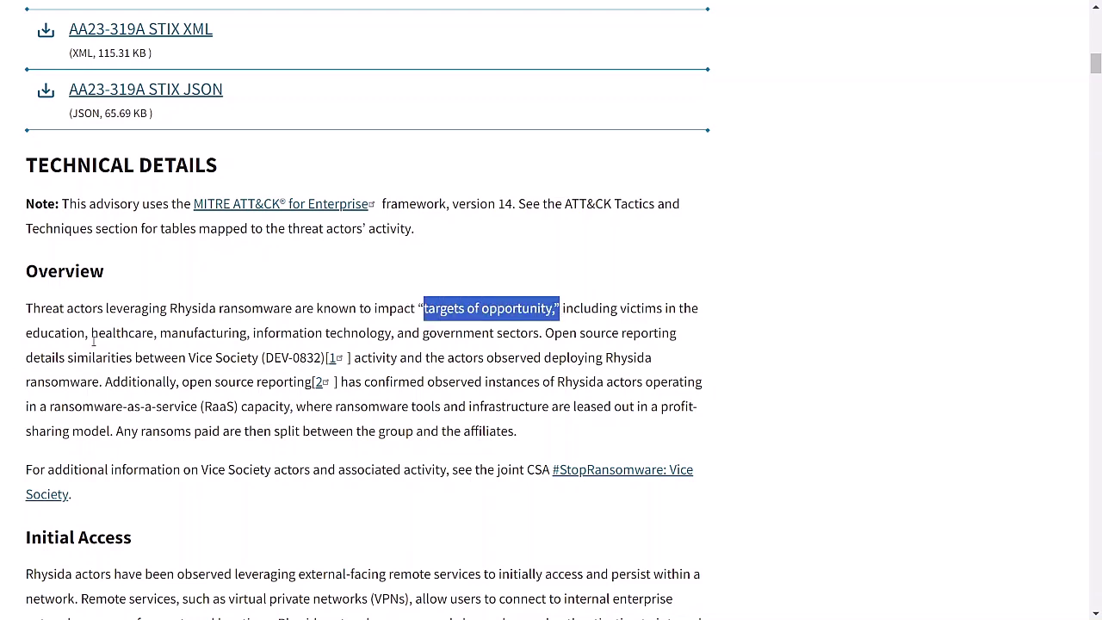
double_click(53, 332)
double_click(116, 332)
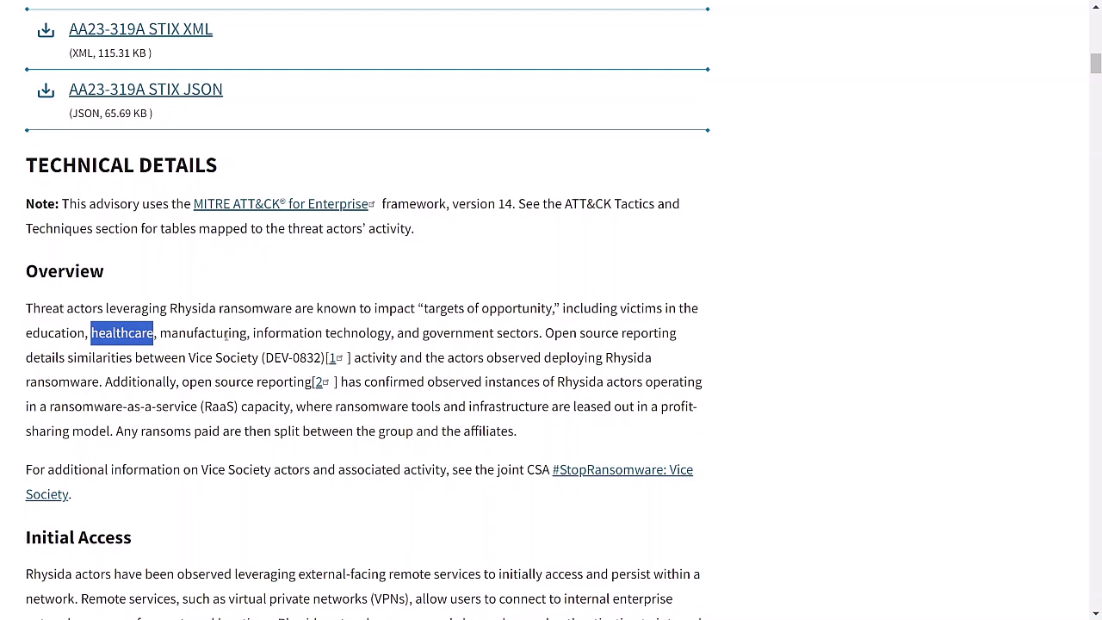
double_click(226, 334)
Highlight VPNs and phishing in the Initial Access paragraph
scroll(369, 406, down, 5)
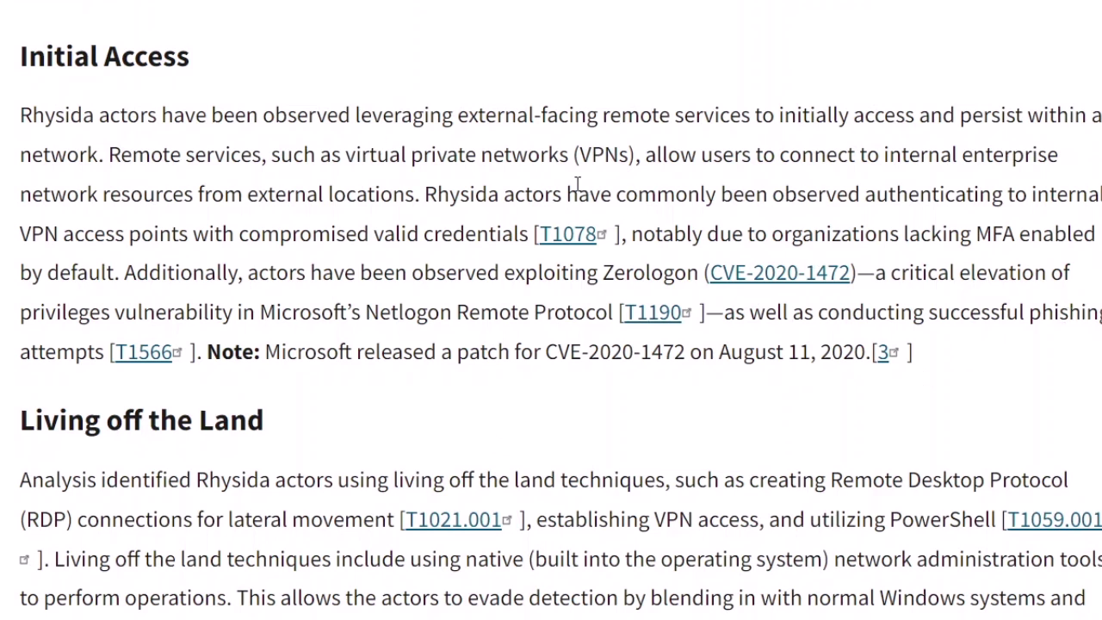
double_click(615, 161)
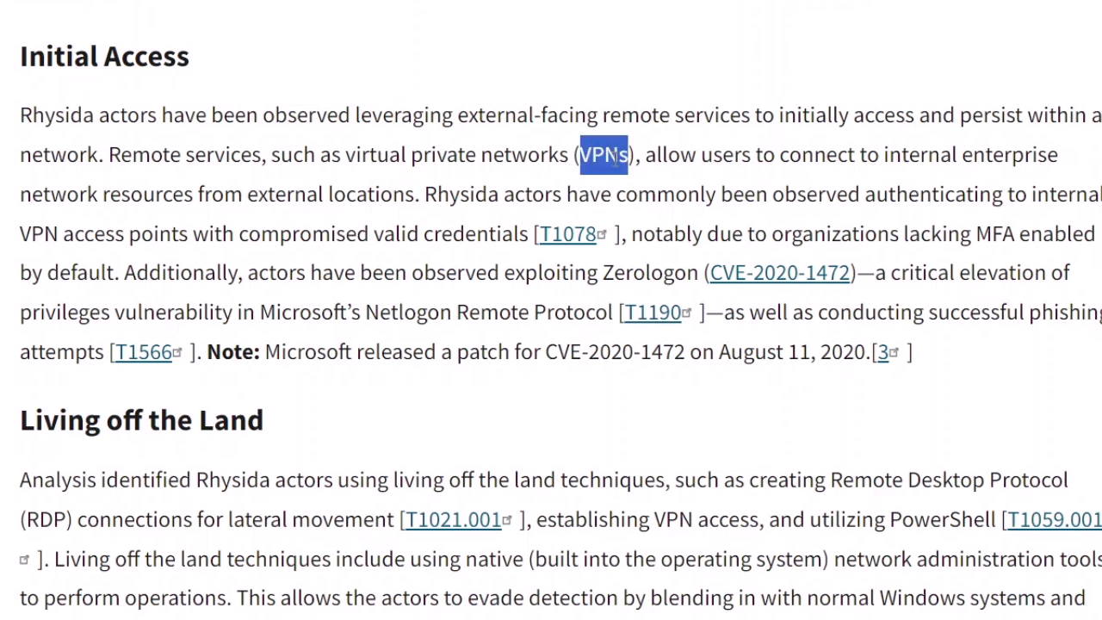
double_click(1060, 311)
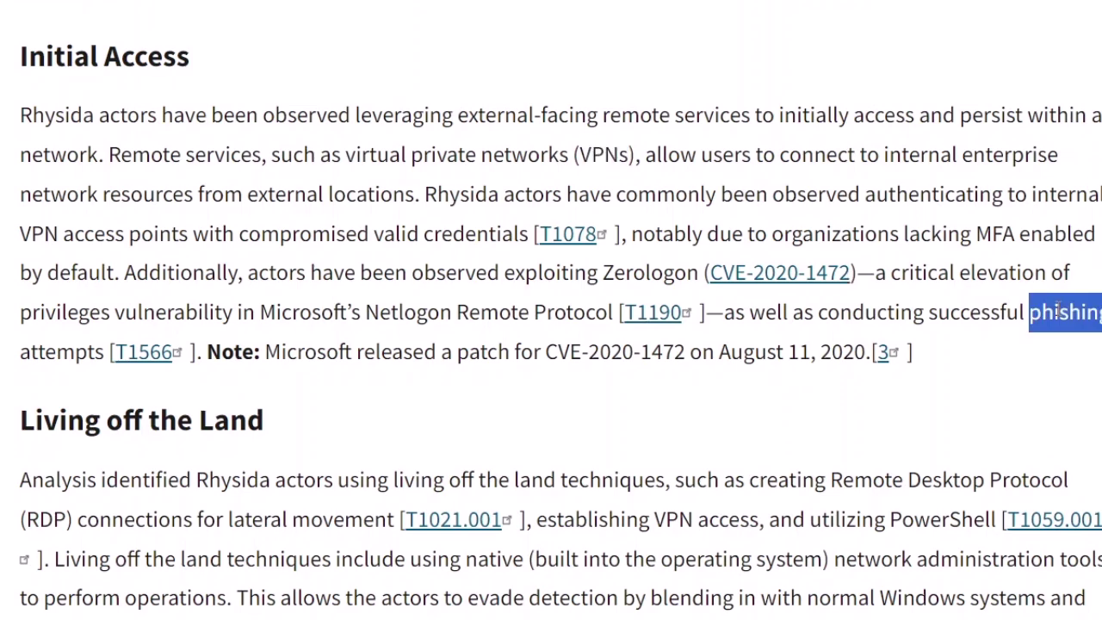
Scroll through the Living off the Land section down to the Table 1 tools list
scroll(1058, 308, down, 1)
scroll(1057, 308, down, 1)
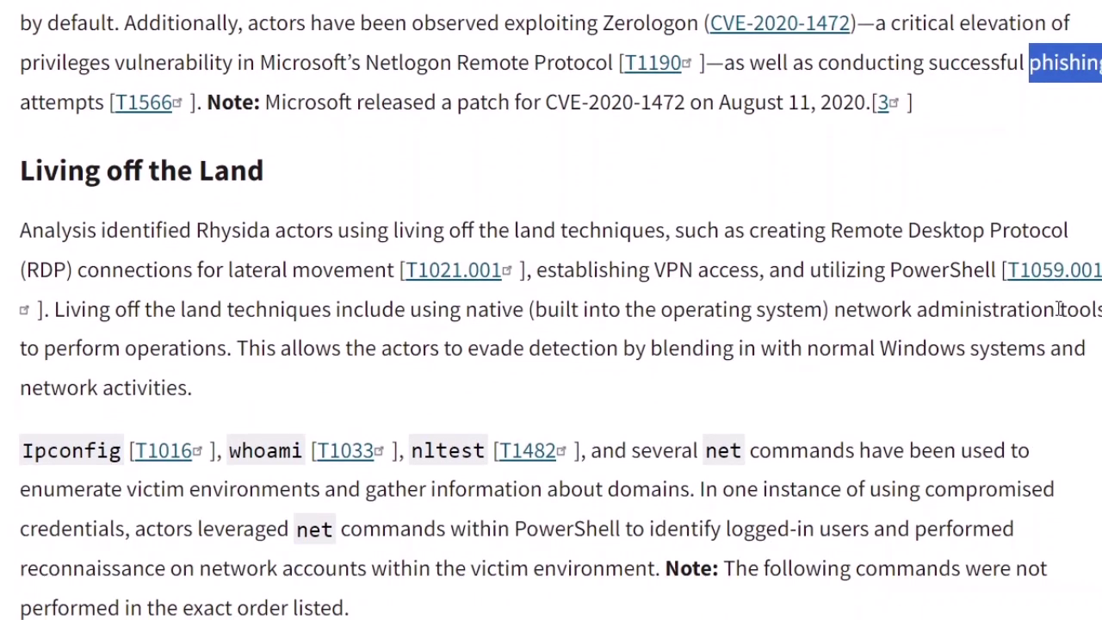
scroll(1058, 308, down, 2)
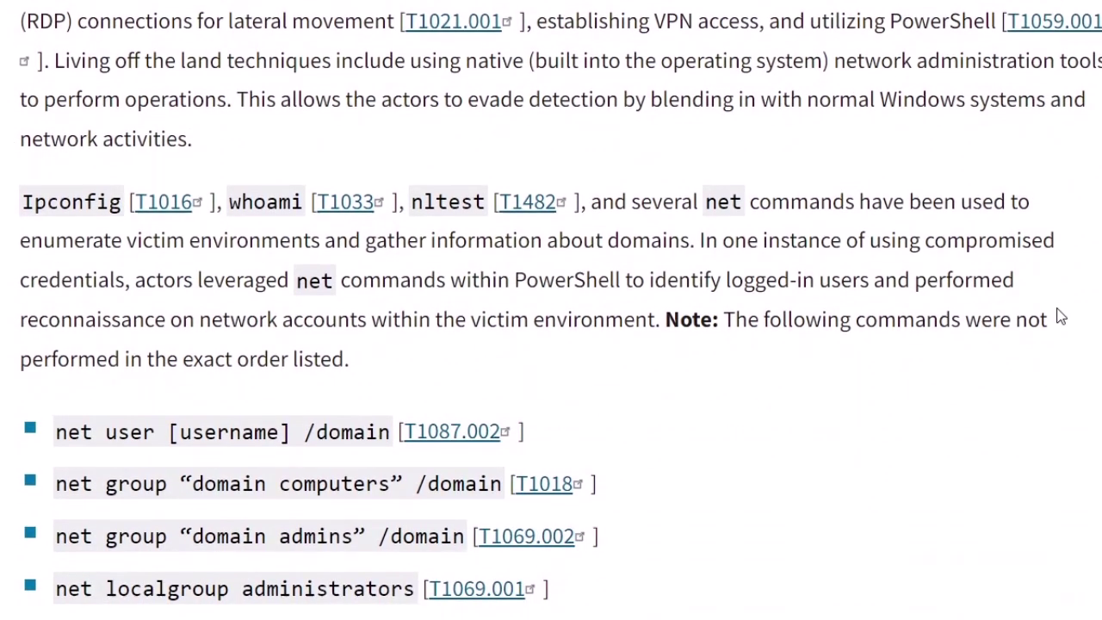
scroll(452, 229, down, 3)
scroll(452, 229, down, 4)
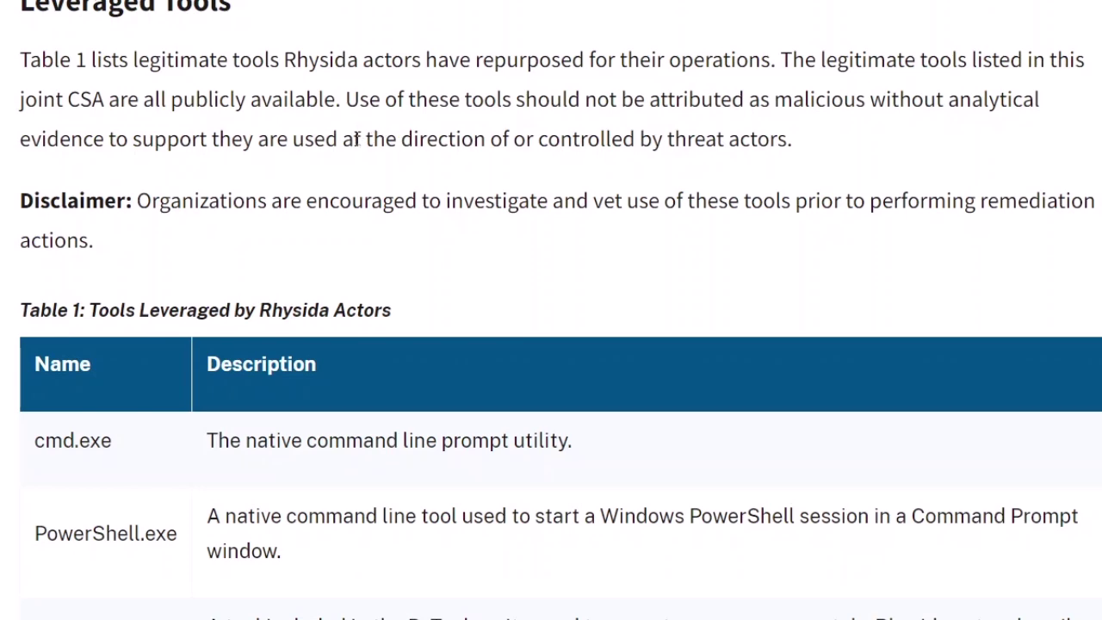
scroll(367, 267, down, 2)
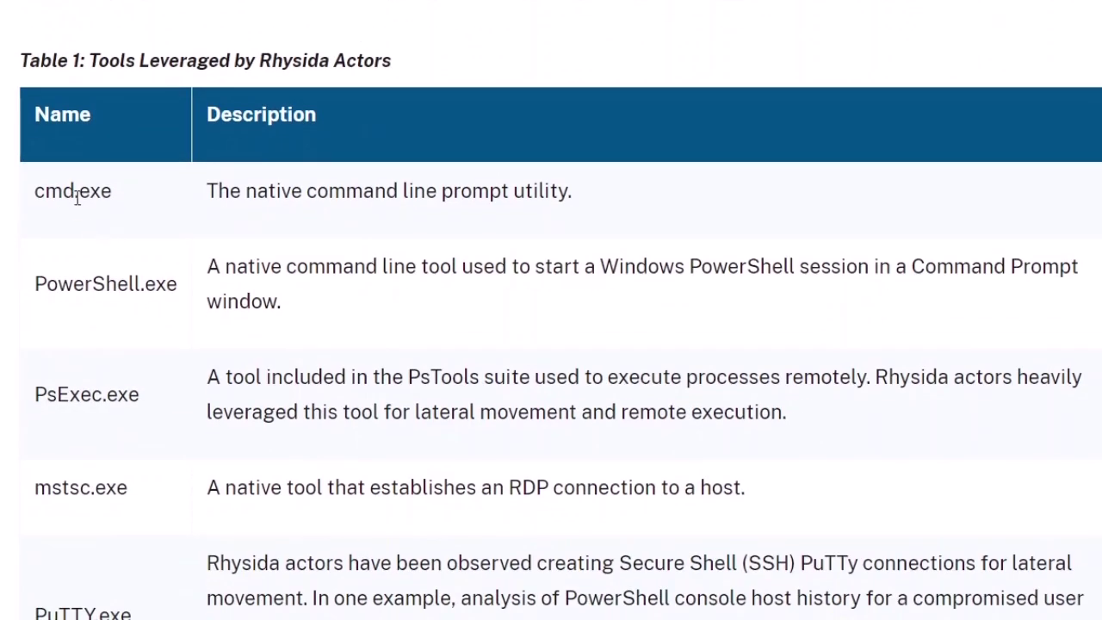
Highlight cmd.exe, PowerShell.exe, PsExec.exe, mstsc.exe and PuTTY.exe in Table 1
drag(74, 196, 80, 196)
double_click(97, 191)
double_click(125, 283)
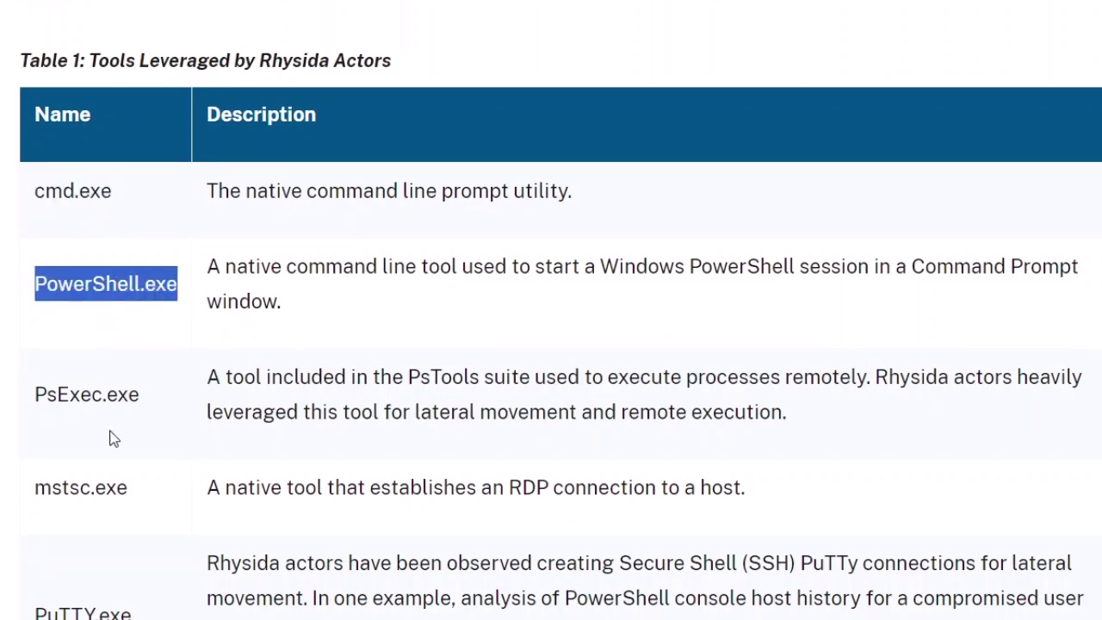
double_click(118, 388)
scroll(145, 395, down, 3)
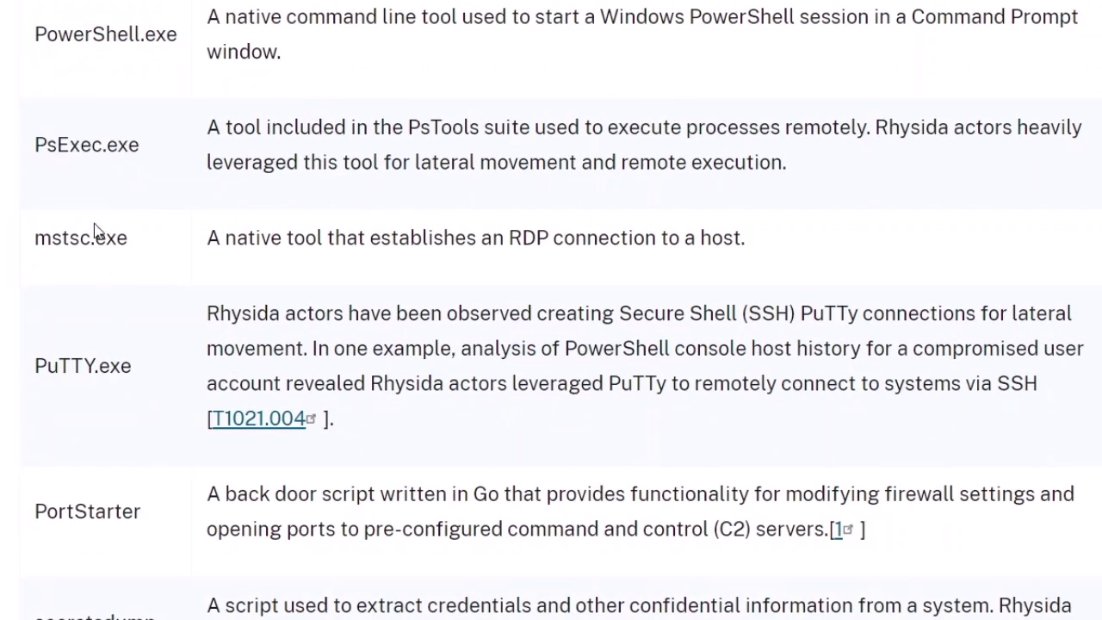
double_click(95, 229)
double_click(114, 374)
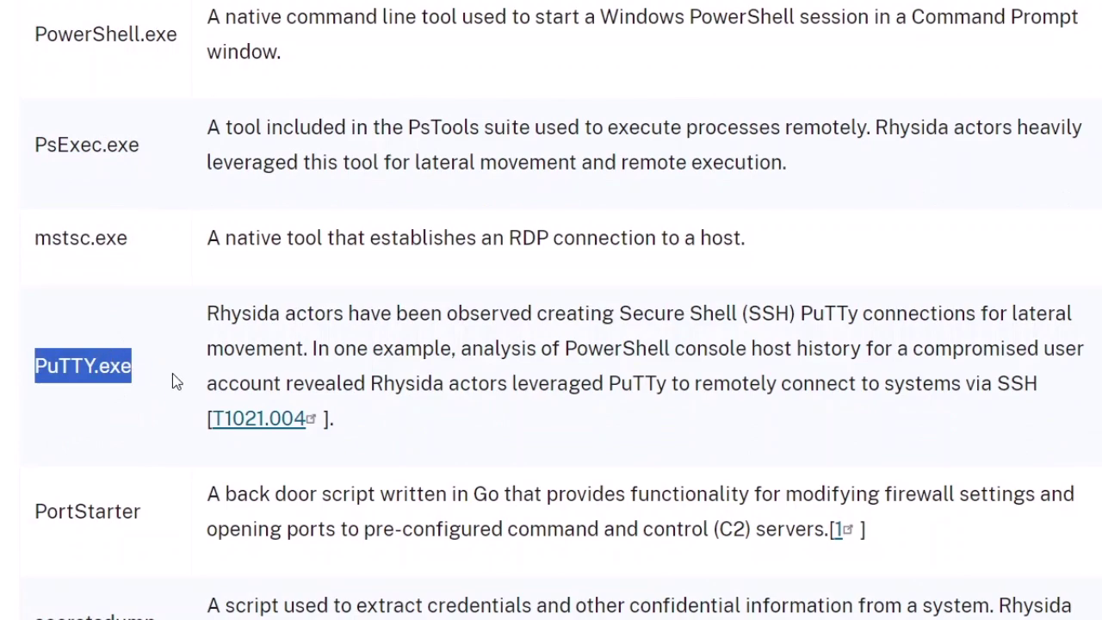
Read through Encryption and Data Extortion, then log into the Kali VM with its password
scroll(176, 388, down, 7)
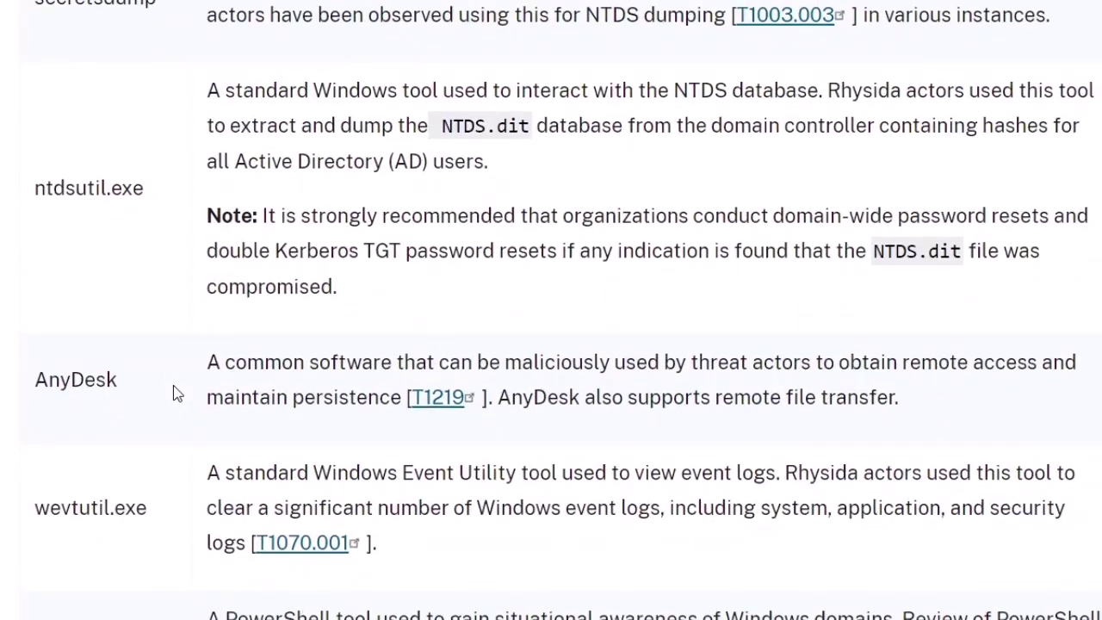
scroll(176, 394, down, 3)
scroll(177, 394, down, 7)
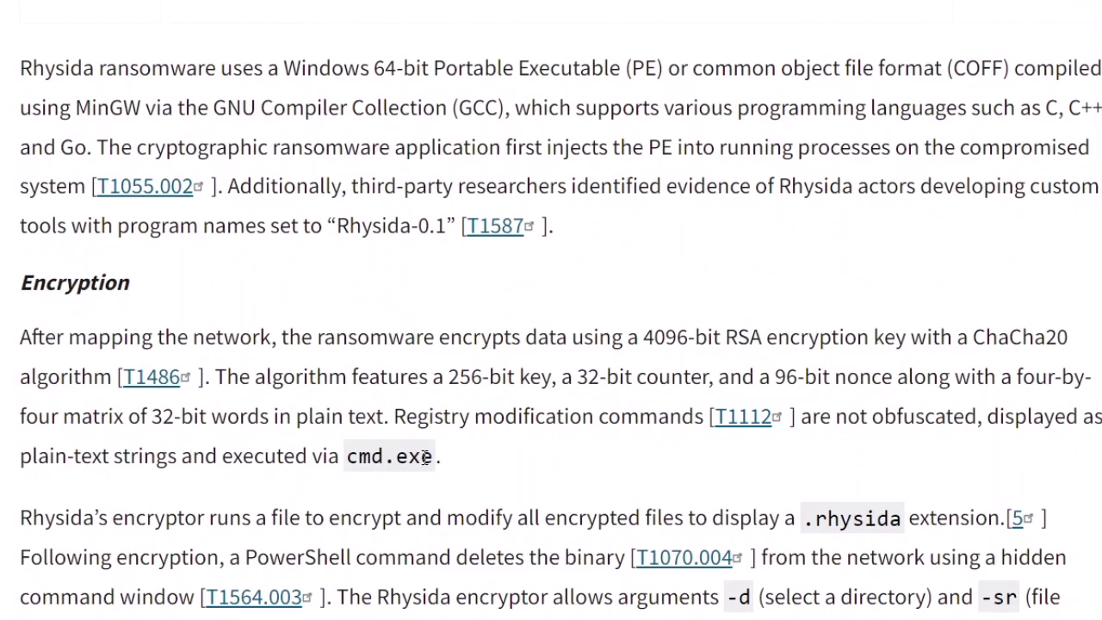
scroll(425, 457, down, 3)
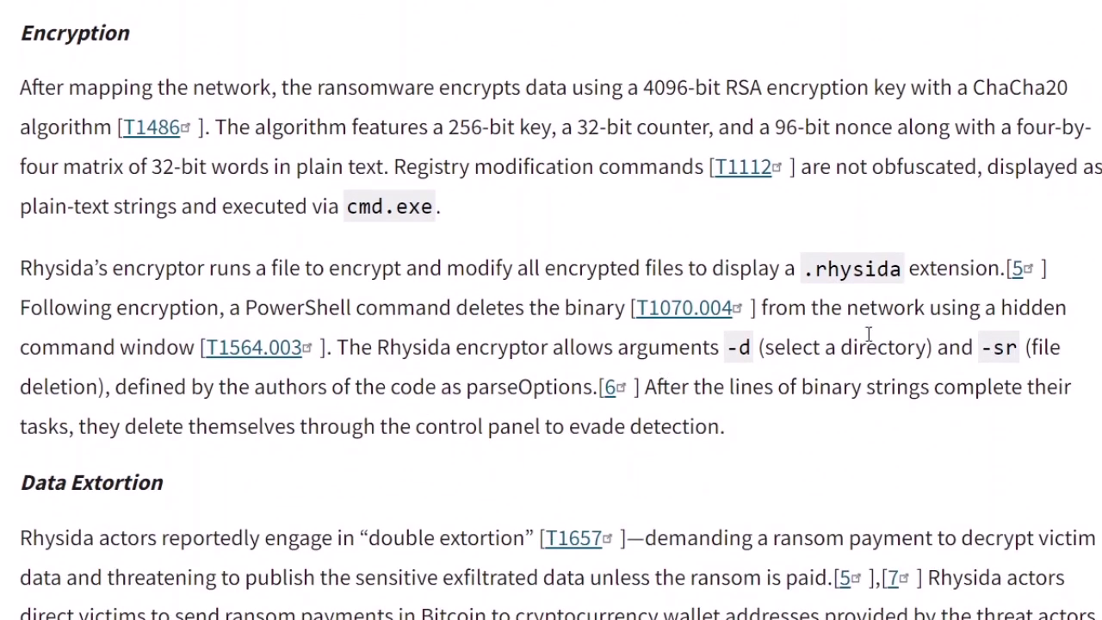
scroll(943, 365, down, 6)
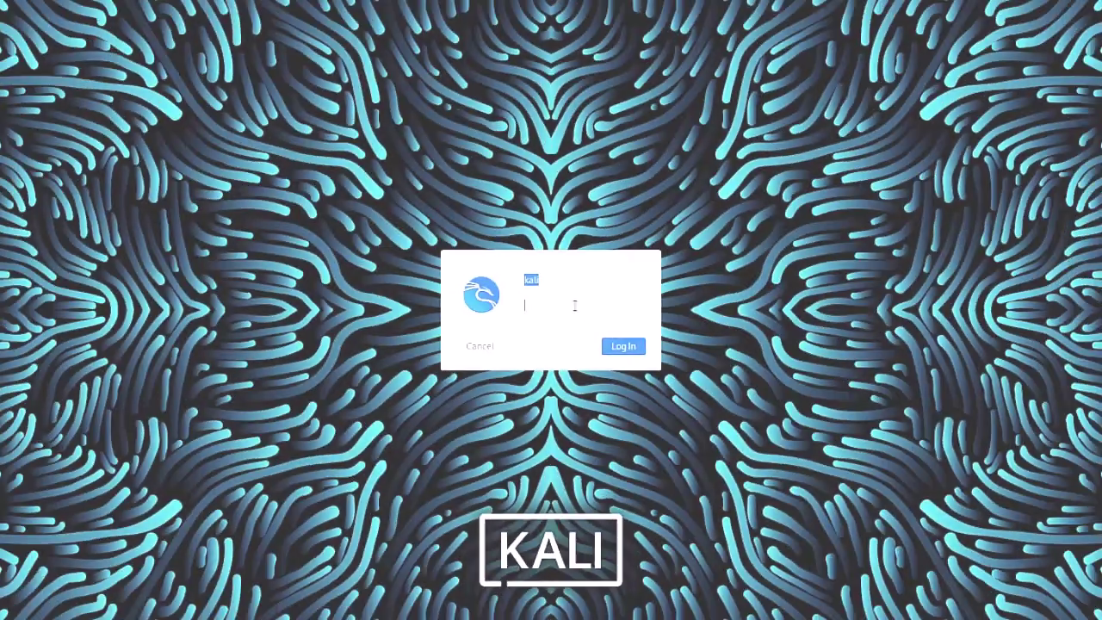
text(kali)
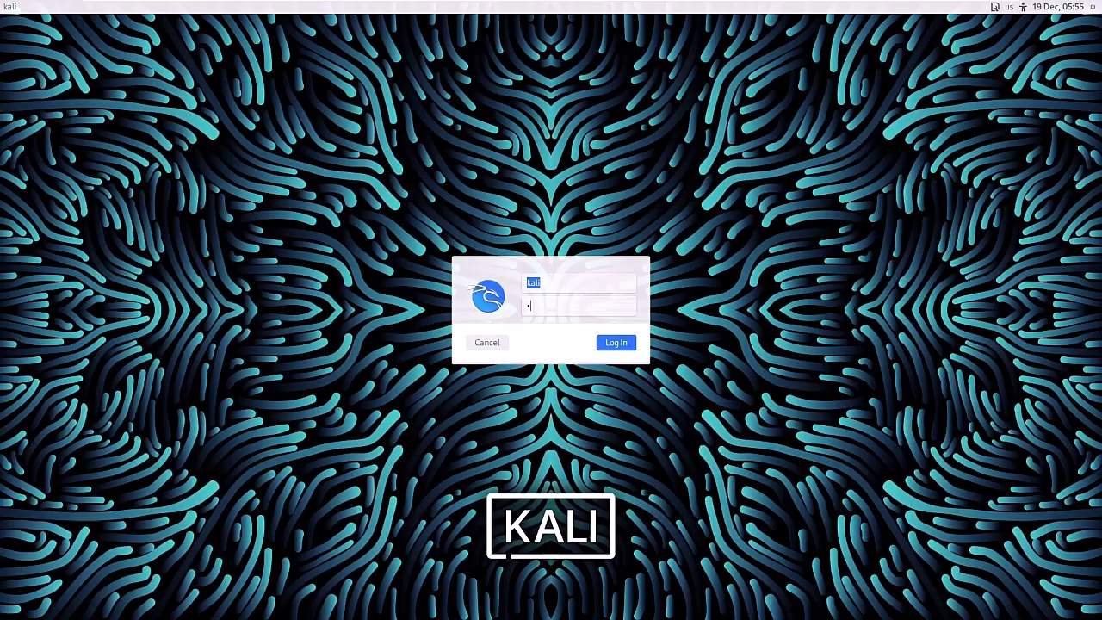
text(li)
key(Return)
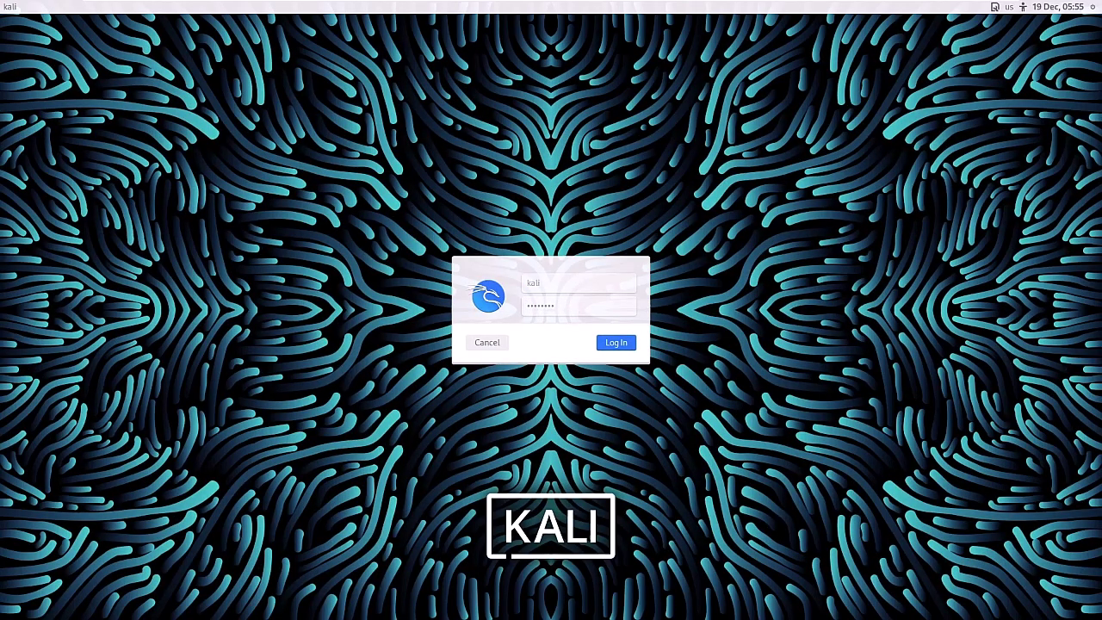
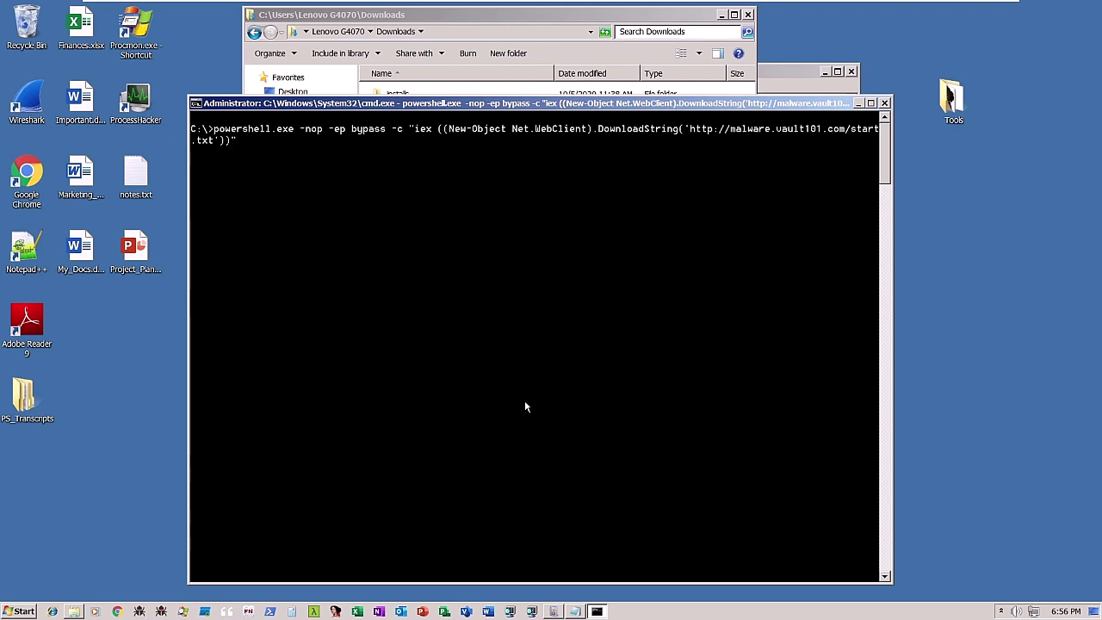
Launch Process Hacker and select the powershell.exe process
double_click(142, 102)
scroll(388, 276, down, 10)
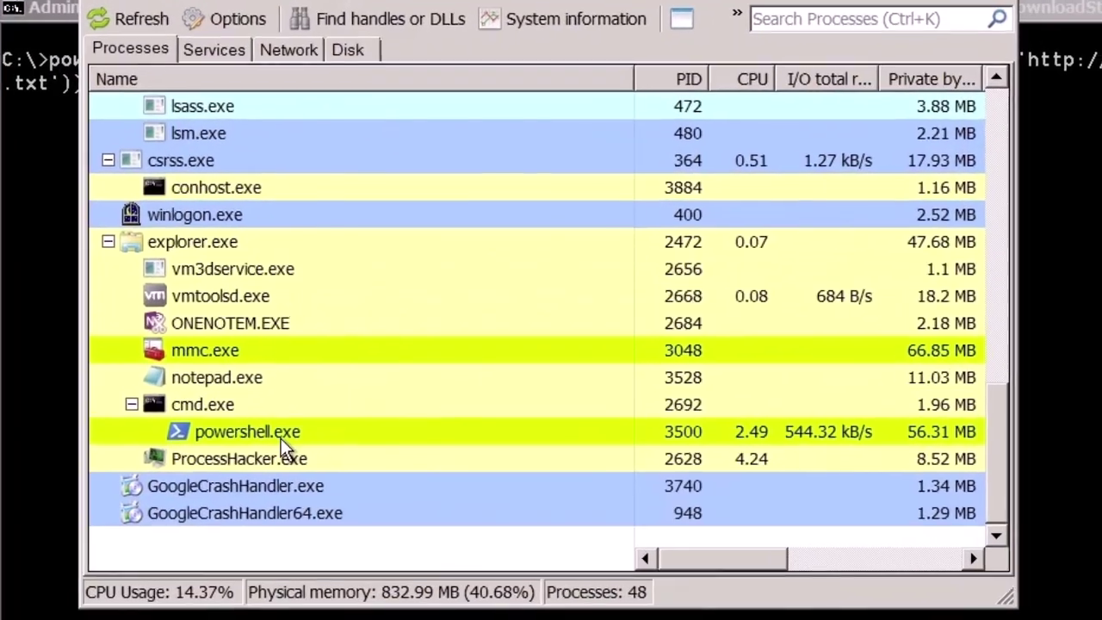
mouse_move(297, 393)
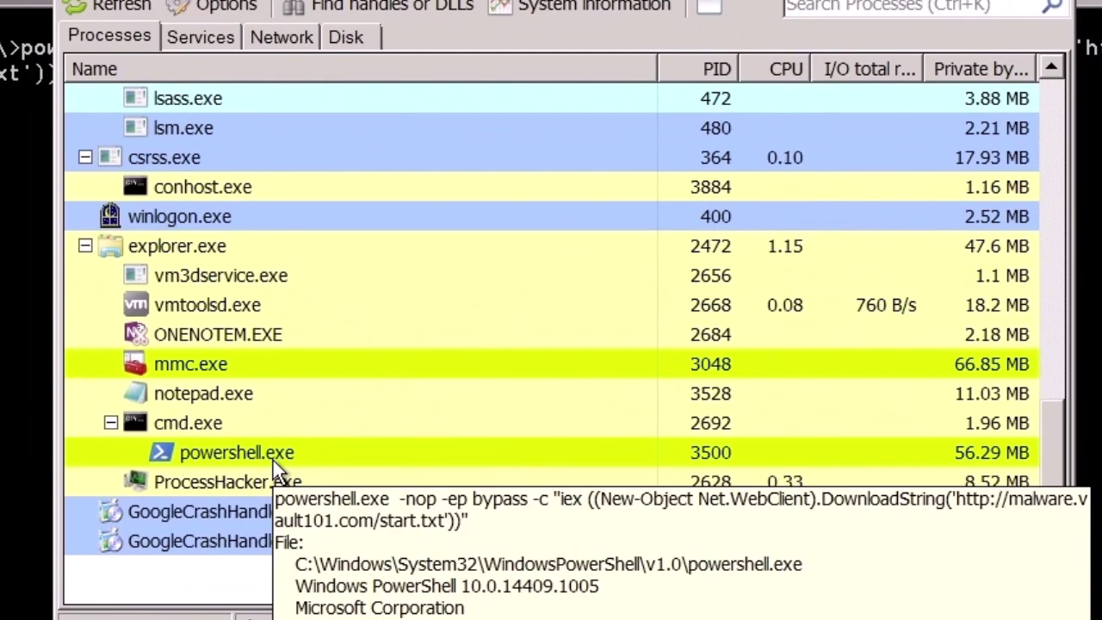
click(273, 460)
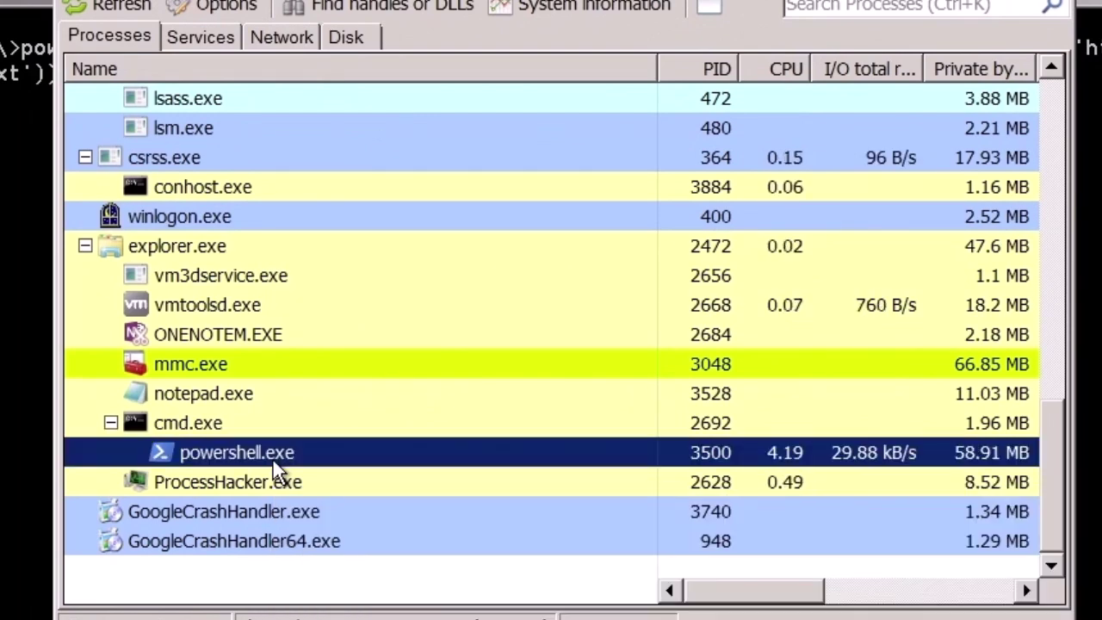
Open the Rhysida.exe process properties and view its open handles
mouse_move(293, 487)
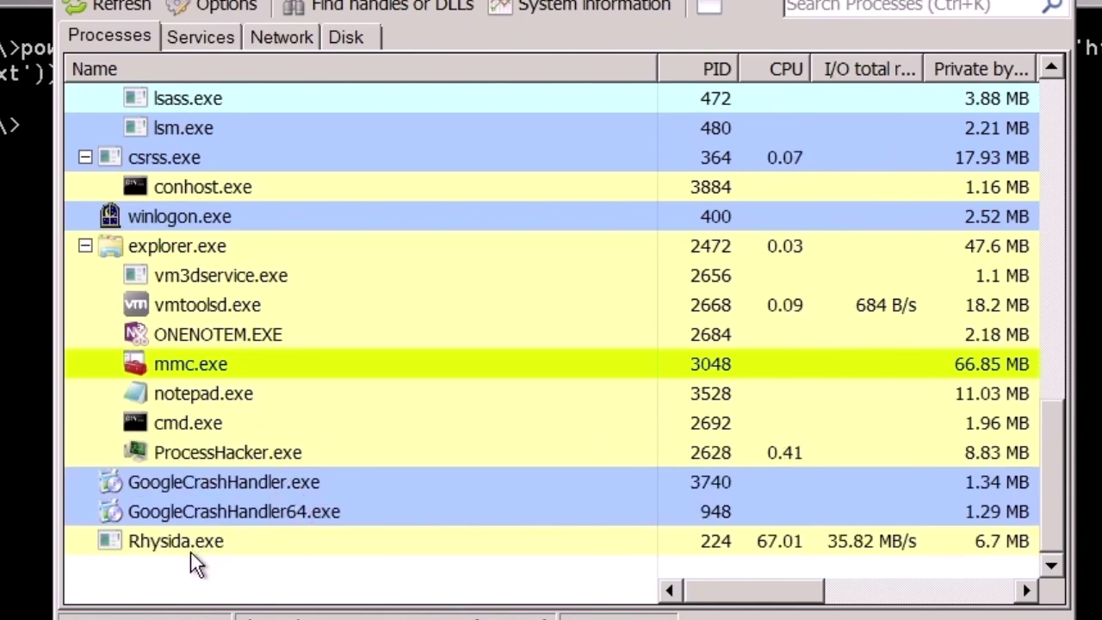
mouse_move(192, 546)
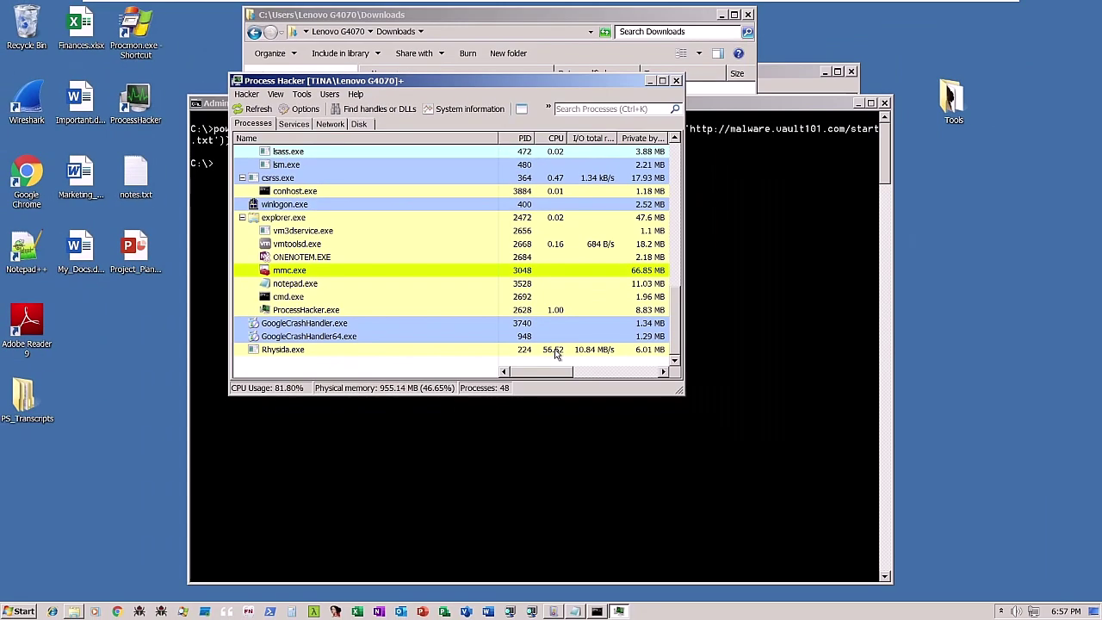
click(290, 351)
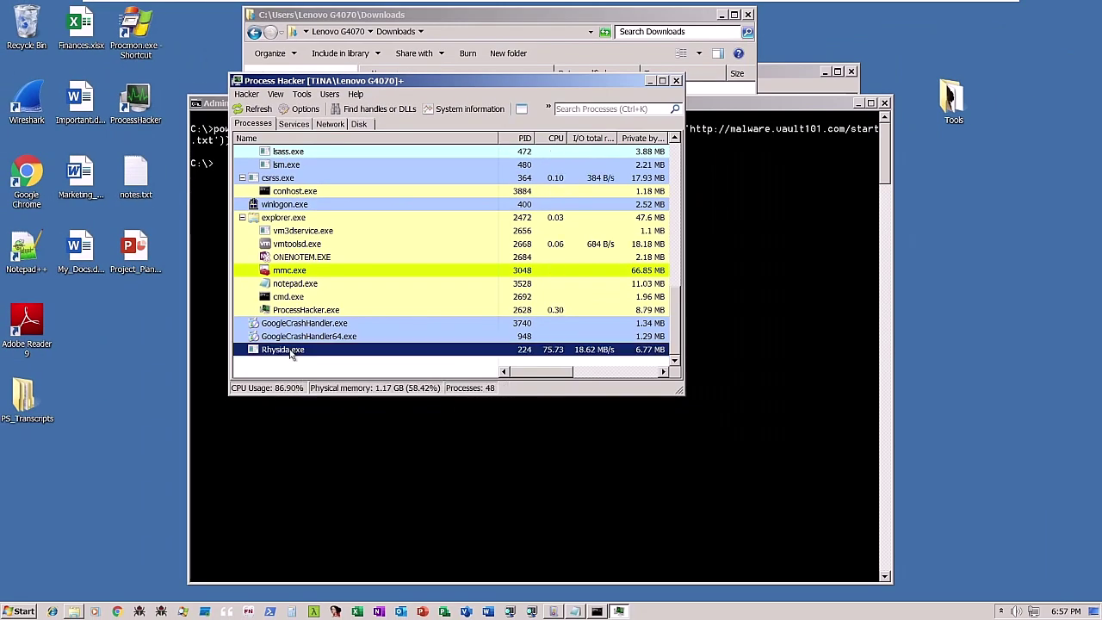
double_click(291, 351)
click(222, 105)
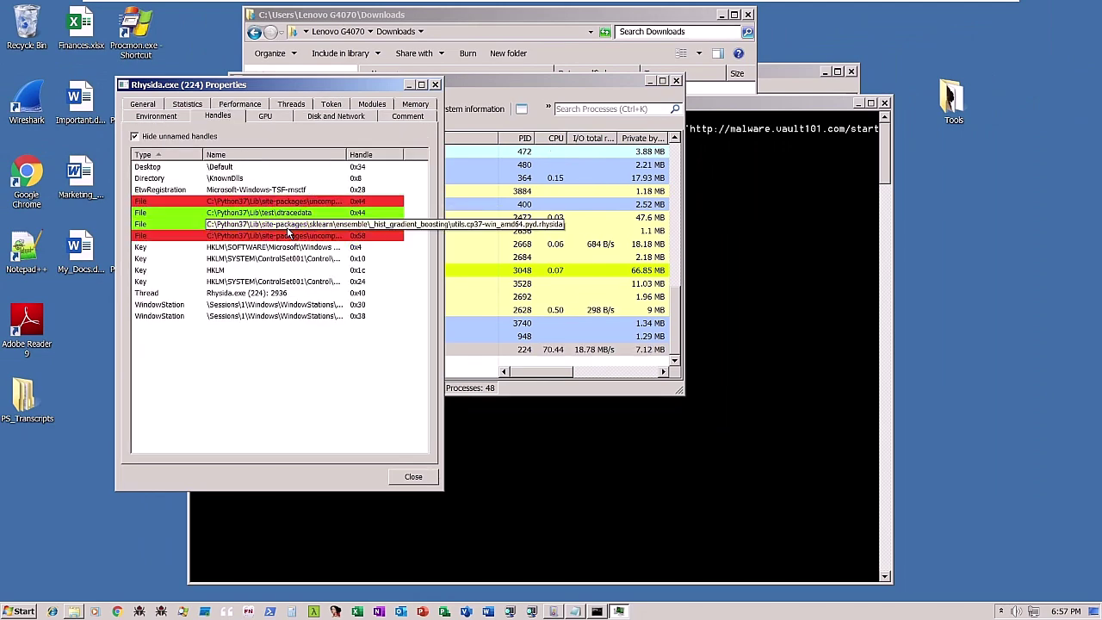
Close the Rhysida.exe properties and bring the Computer Explorer window forward
click(413, 476)
click(209, 463)
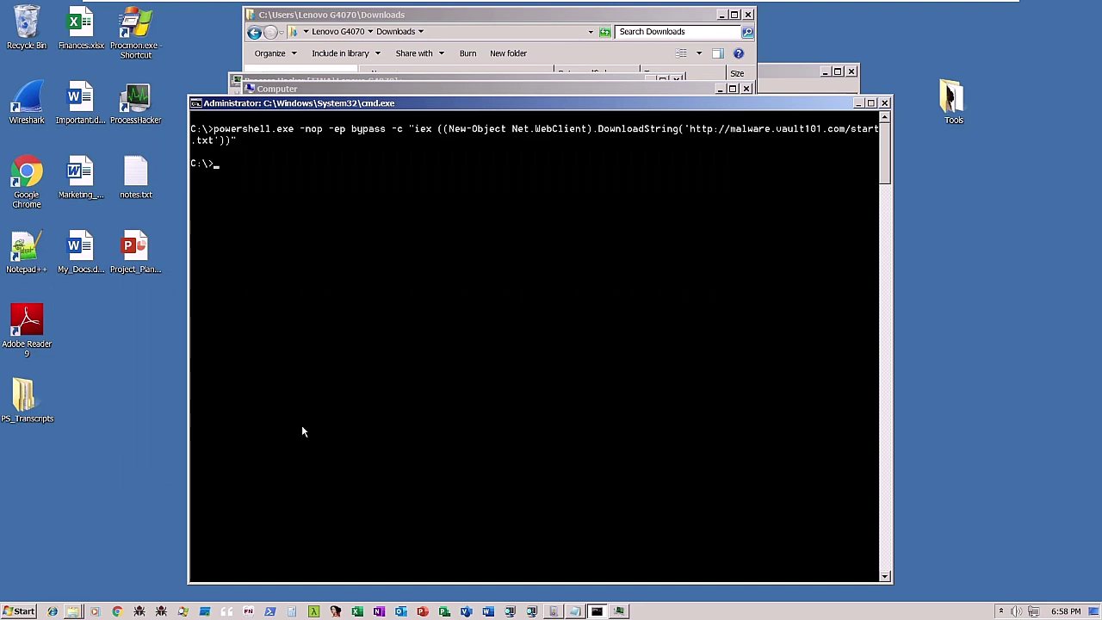
click(72, 611)
click(87, 587)
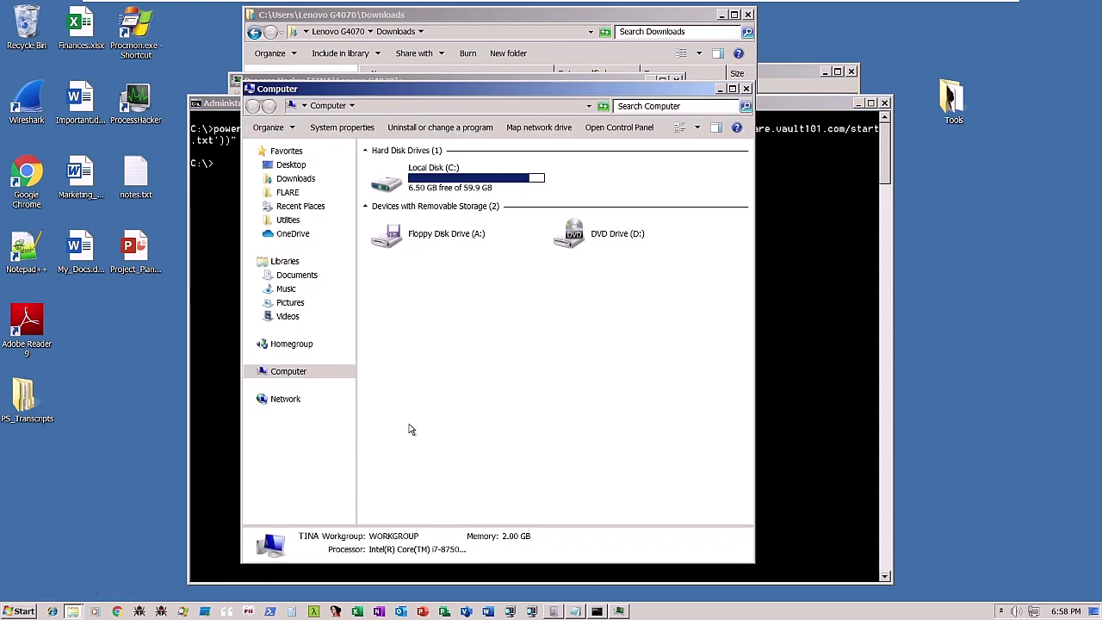
Browse to Local Disk (C:) and open the Python27 folder
double_click(443, 175)
scroll(491, 315, down, 2)
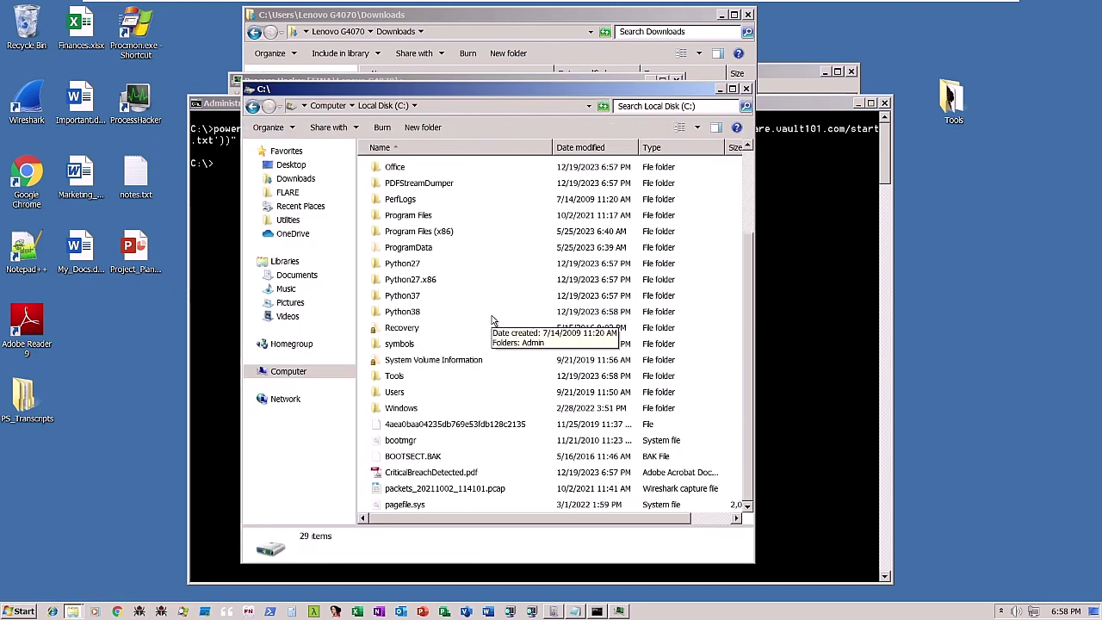
scroll(492, 320, up, 3)
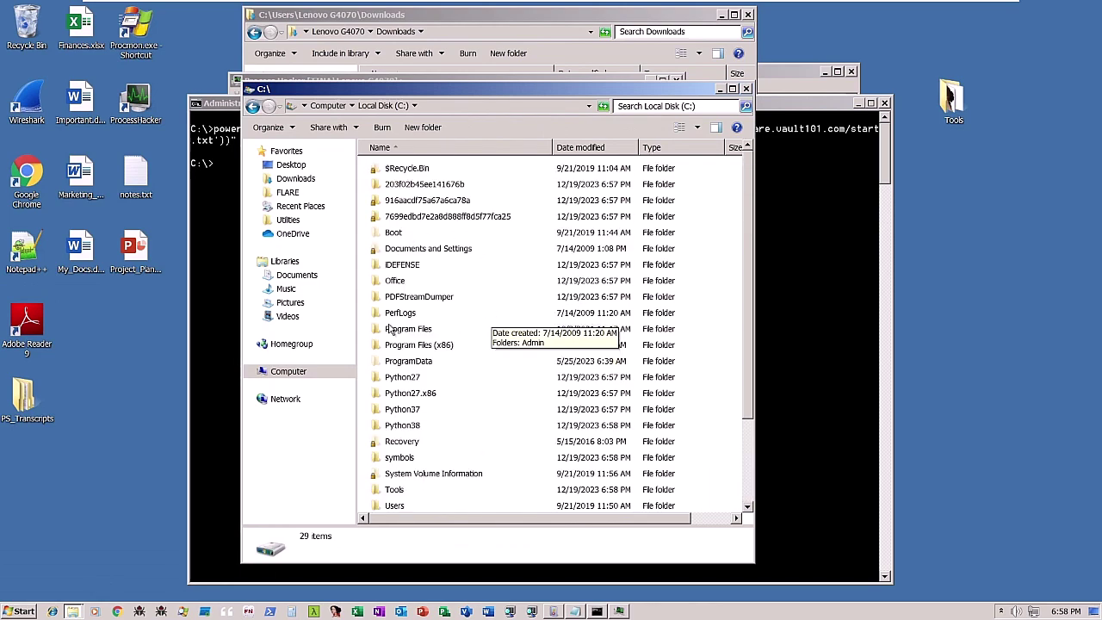
double_click(407, 381)
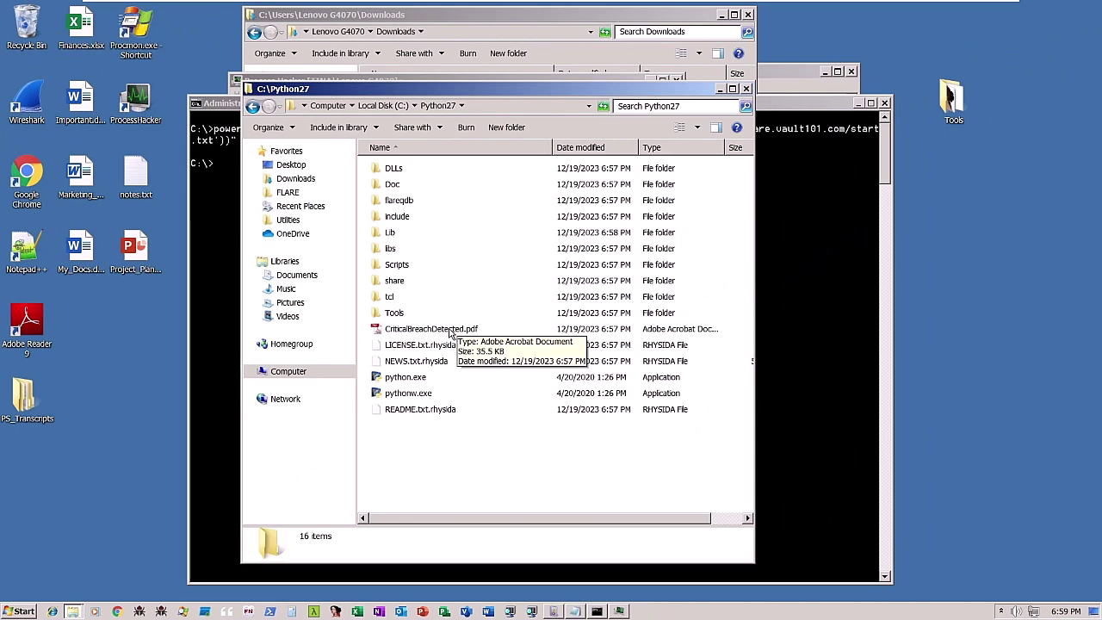
Open CriticalBreachDetected.pdf in Adobe Reader, enlarge it and reposition the window
double_click(451, 329)
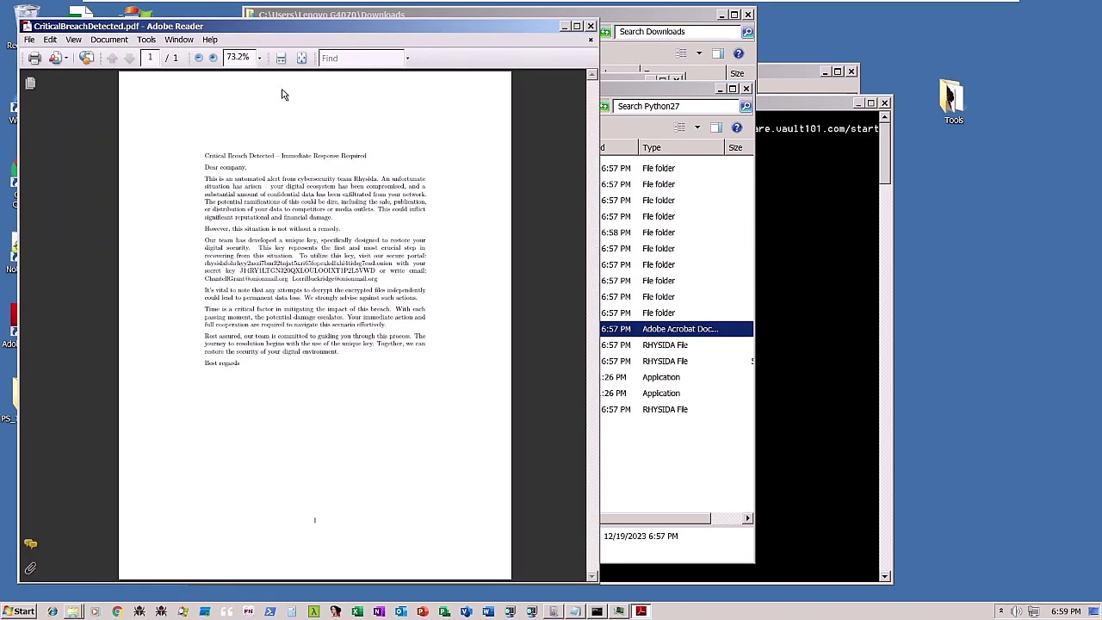
click(281, 58)
drag(461, 27, 757, 46)
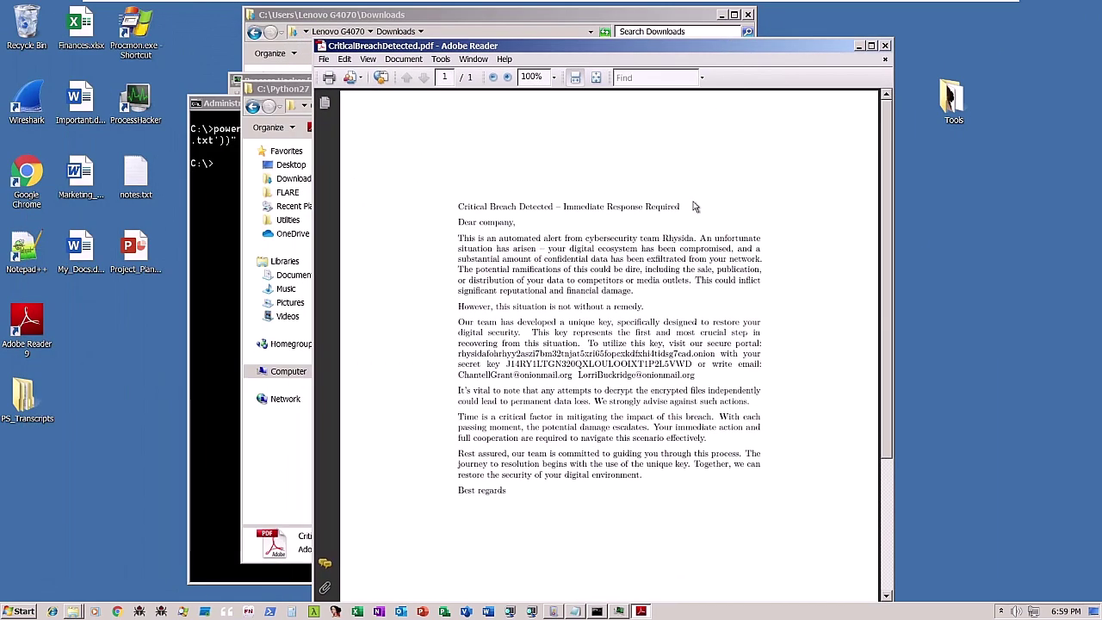
scroll(577, 105, up, 2)
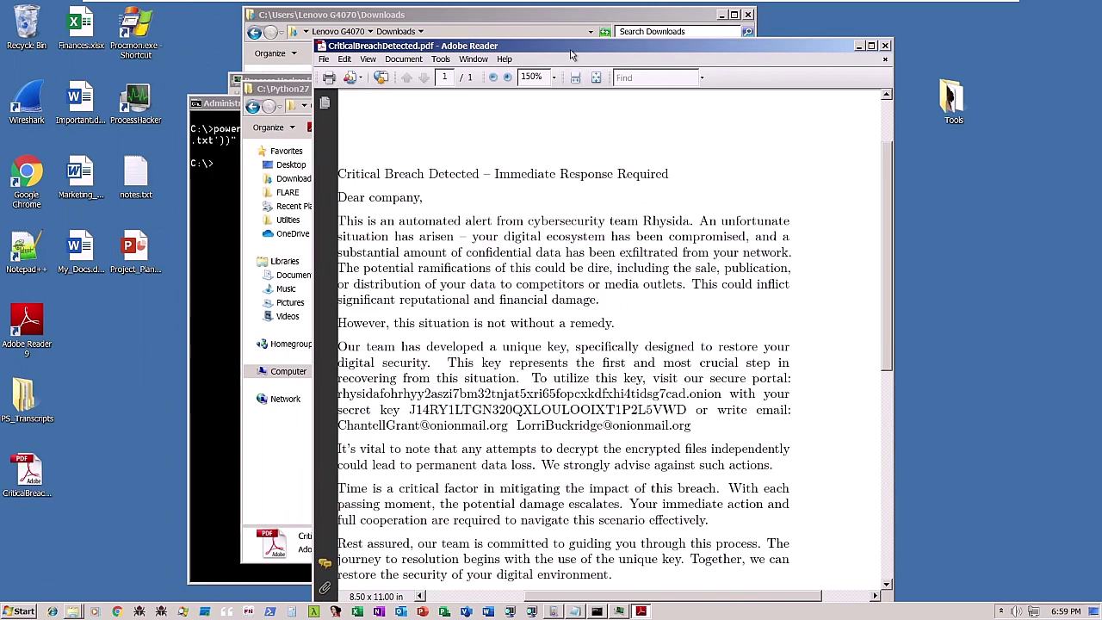
drag(572, 48, 626, 36)
drag(665, 588, 633, 589)
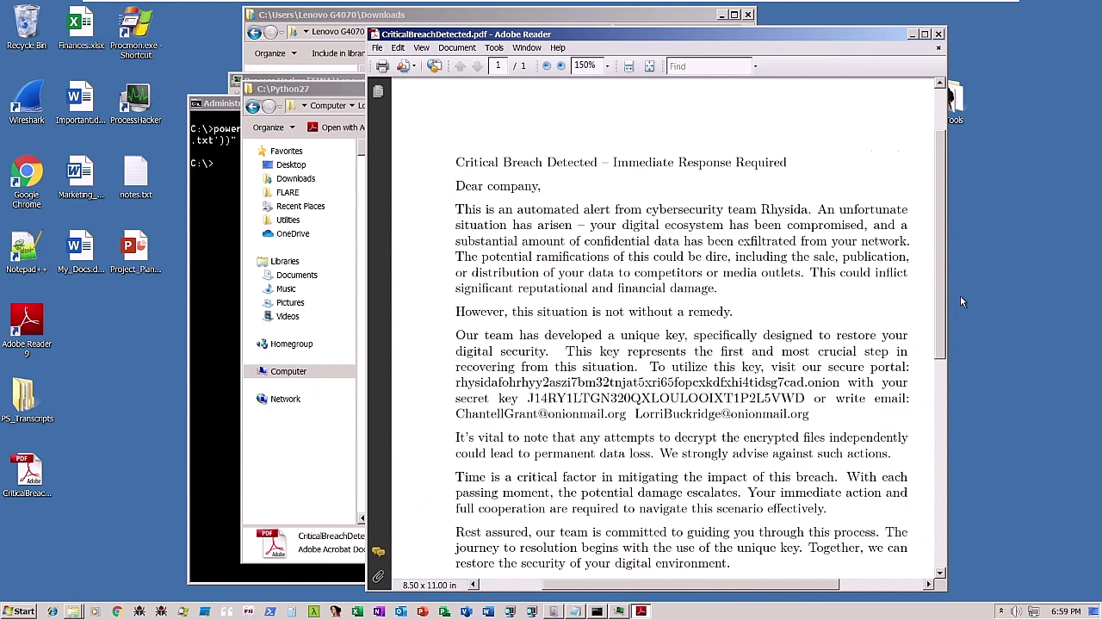
Scroll through the ransom note, briefly highlighting the word Rhysida
scroll(961, 301, down, 2)
double_click(783, 154)
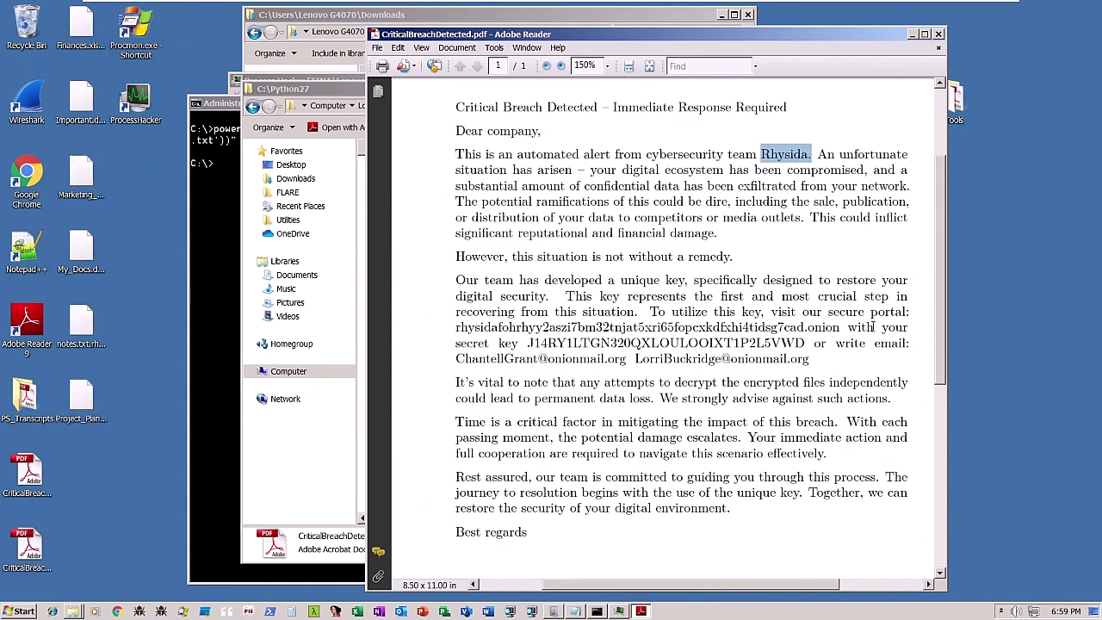
click(655, 424)
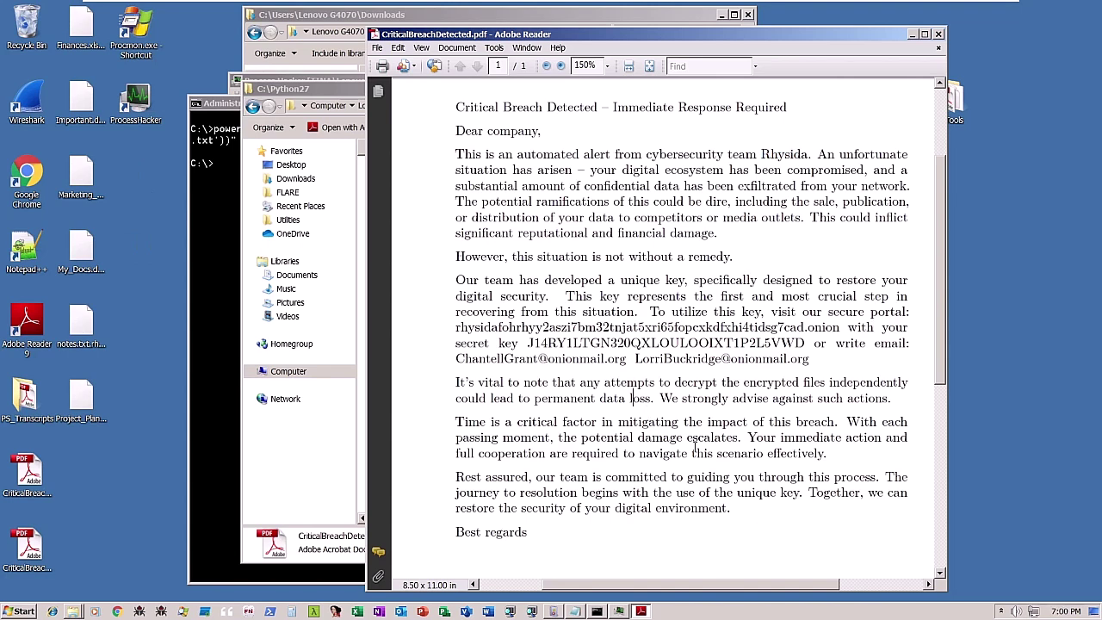
scroll(694, 446, down, 7)
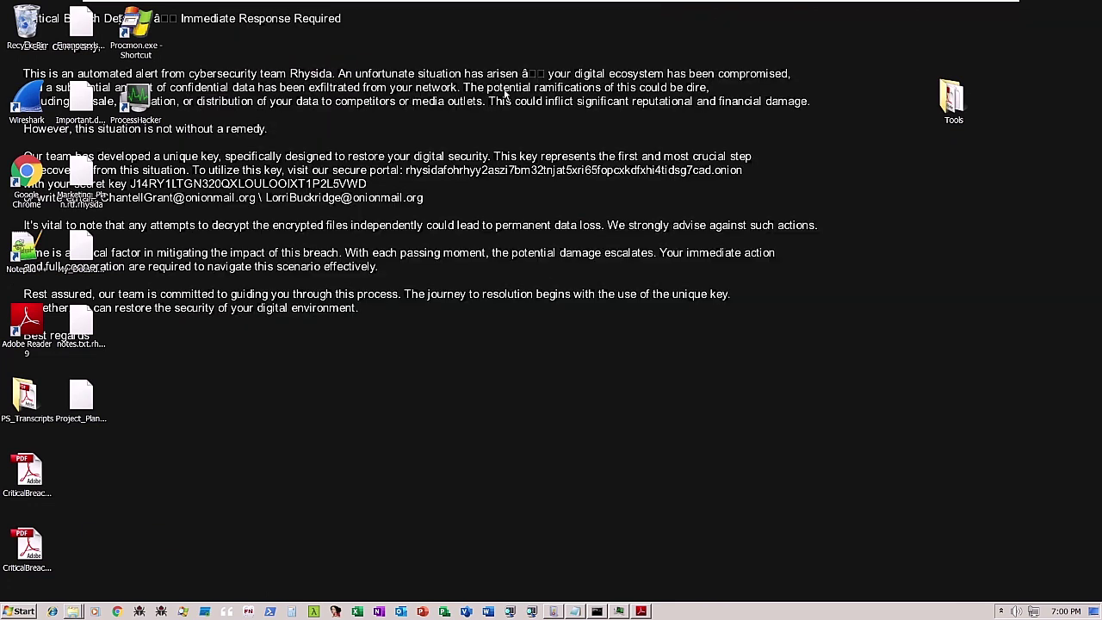
Open the desktop's Important.docx with Edit with Vim to view its encrypted bytes
click(84, 108)
right_click(84, 108)
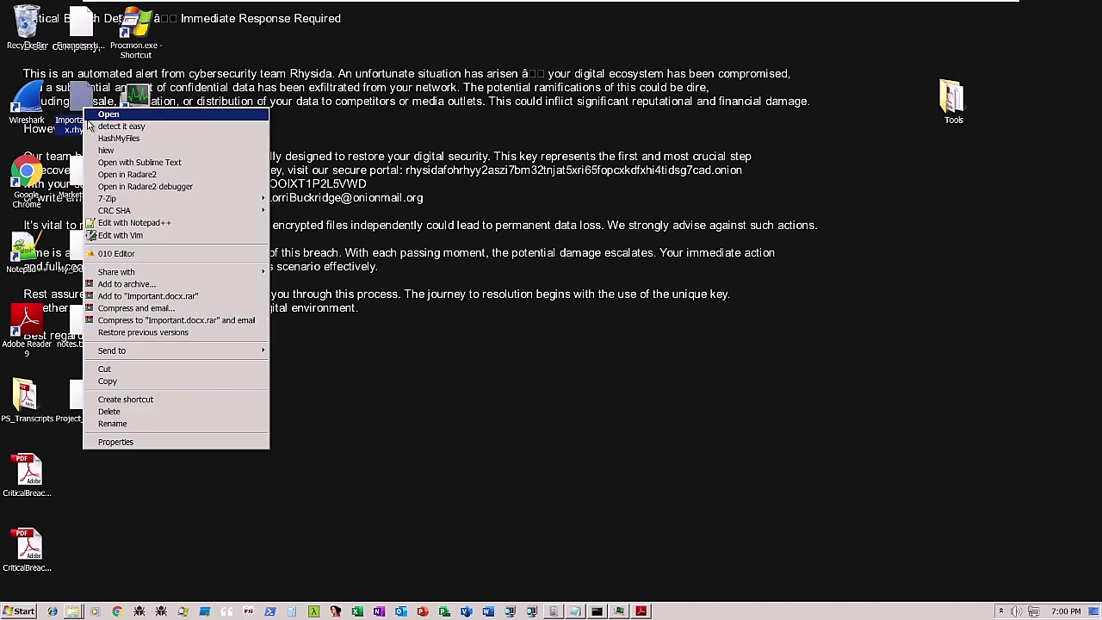
click(135, 235)
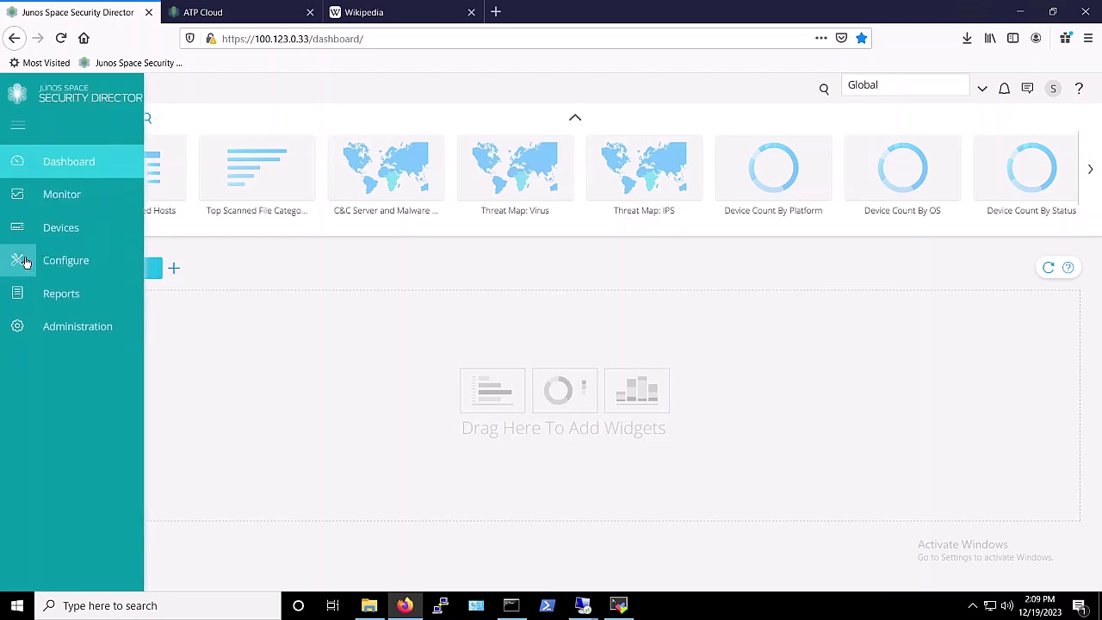
Go to Configure > Threat Prevention > Policies and select the my_tpp policy
click(50, 262)
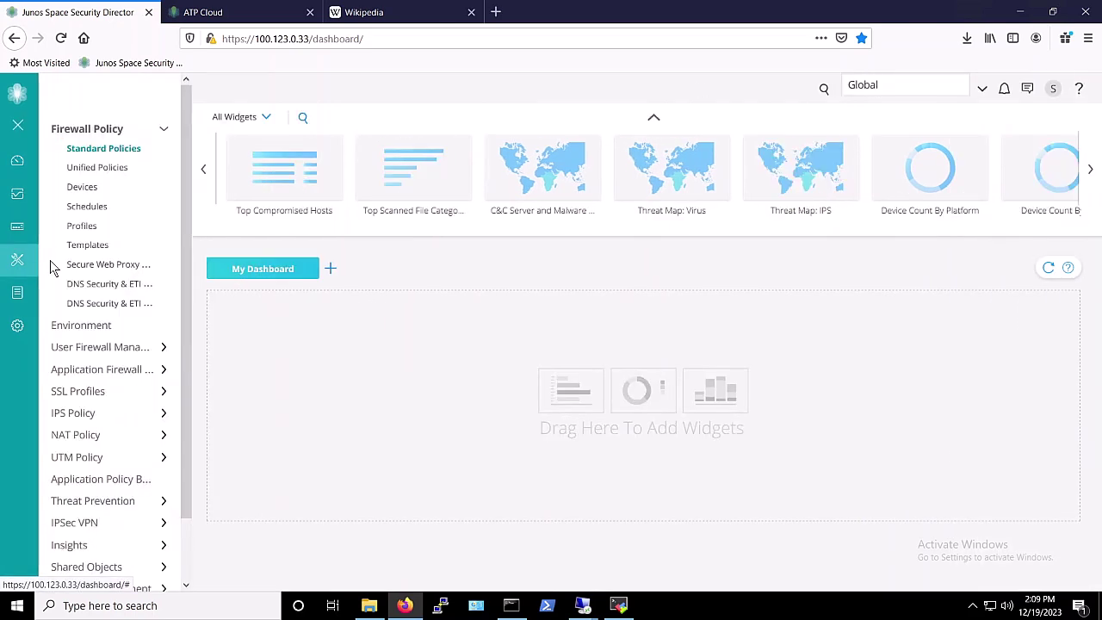
scroll(93, 433, down, 1)
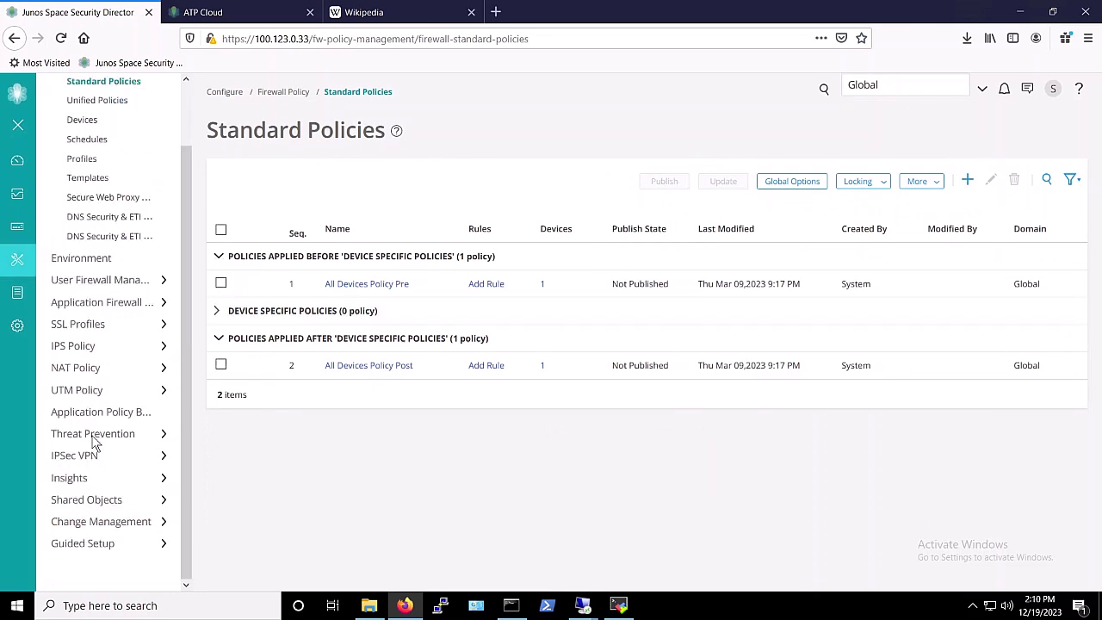
click(93, 436)
click(82, 454)
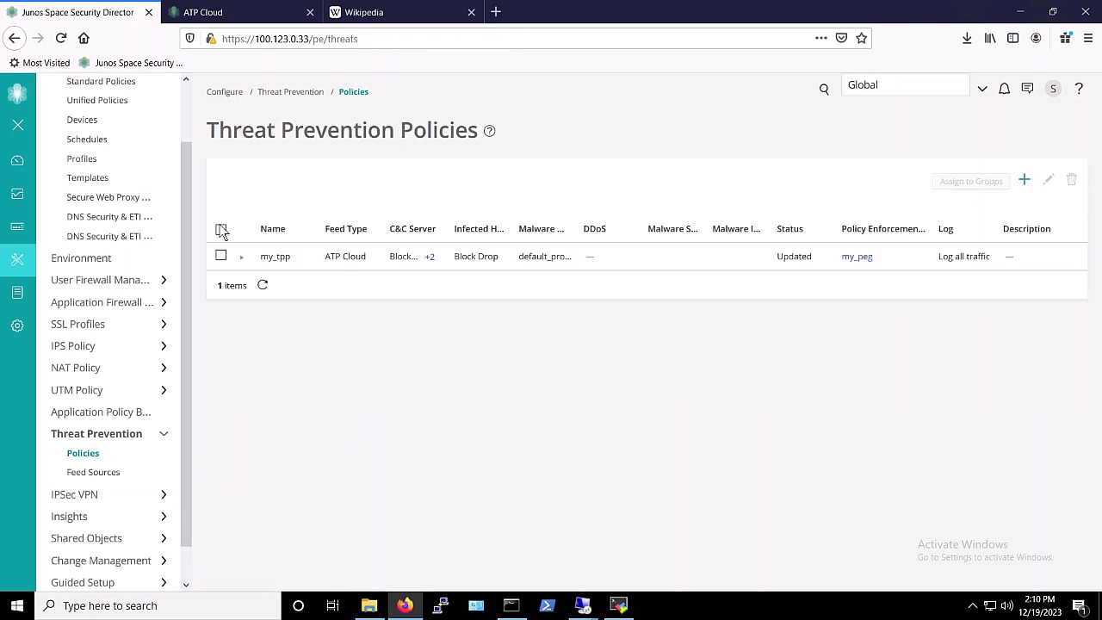
click(221, 229)
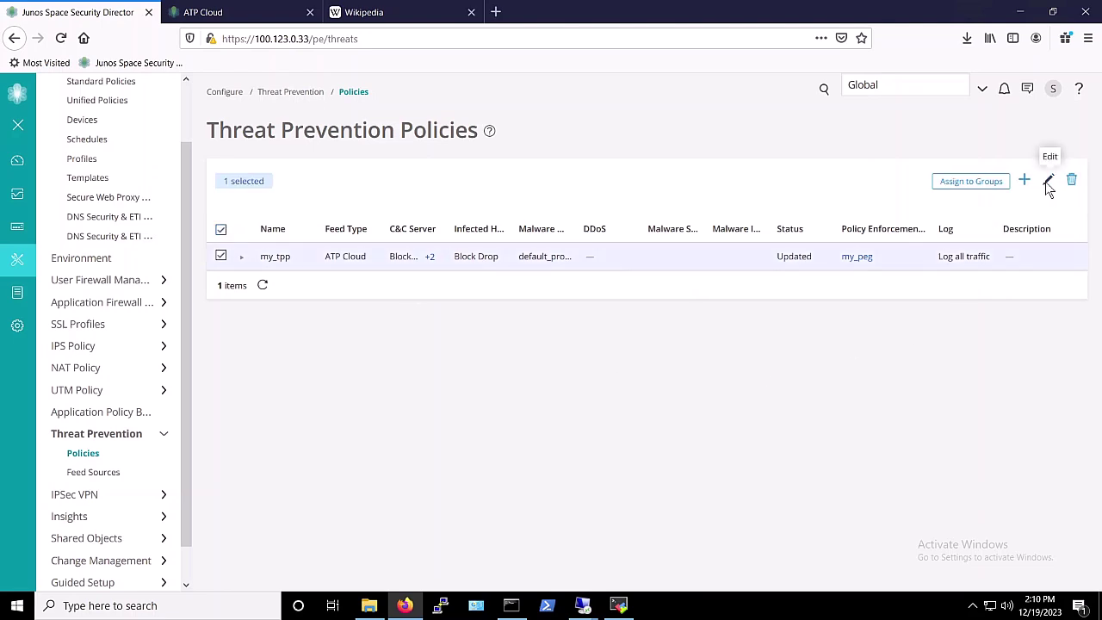
click(1047, 183)
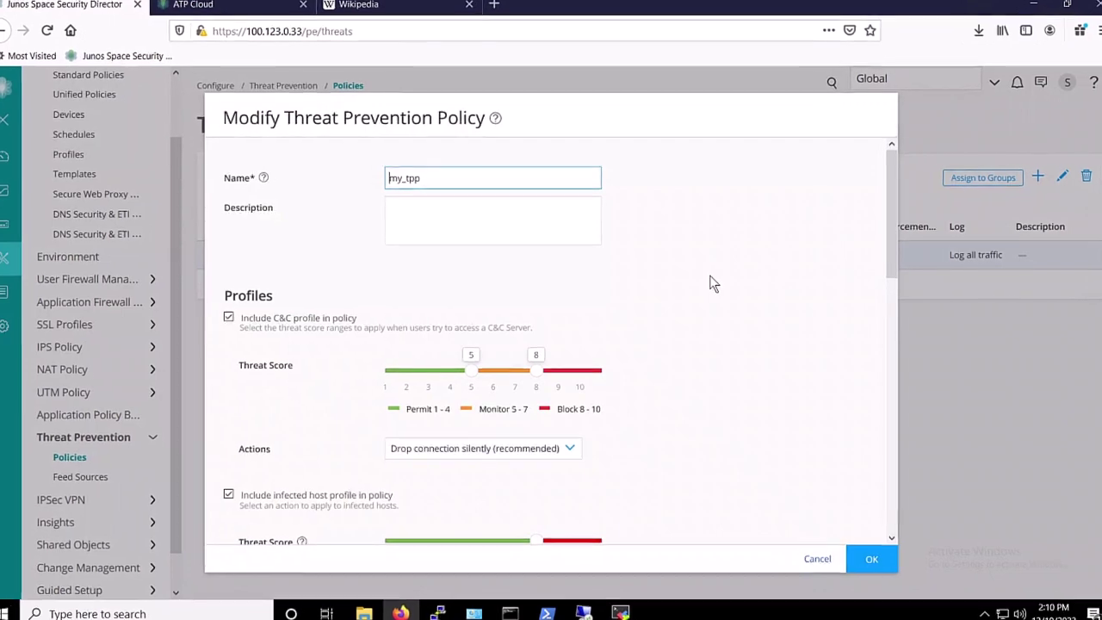
scroll(711, 288, down, 2)
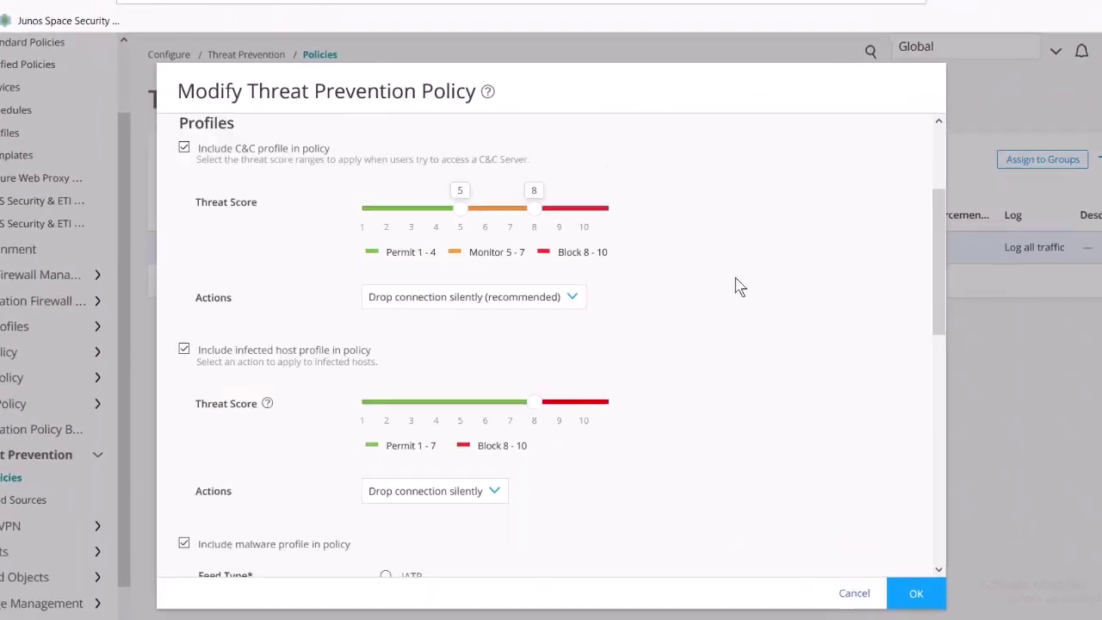
scroll(737, 287, down, 1)
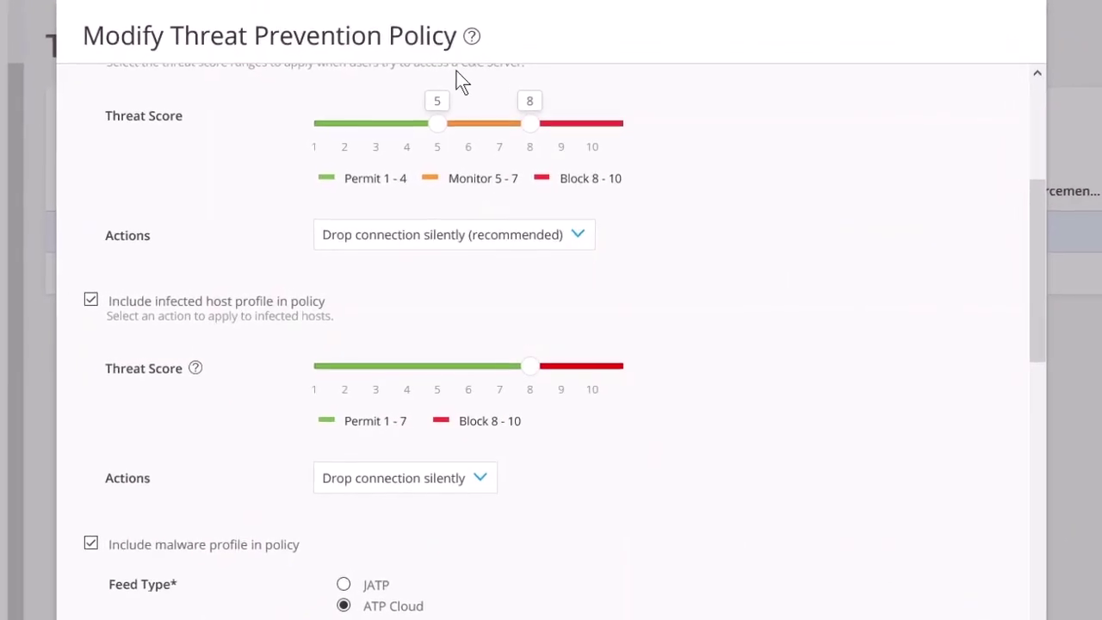
scroll(596, 255, down, 2)
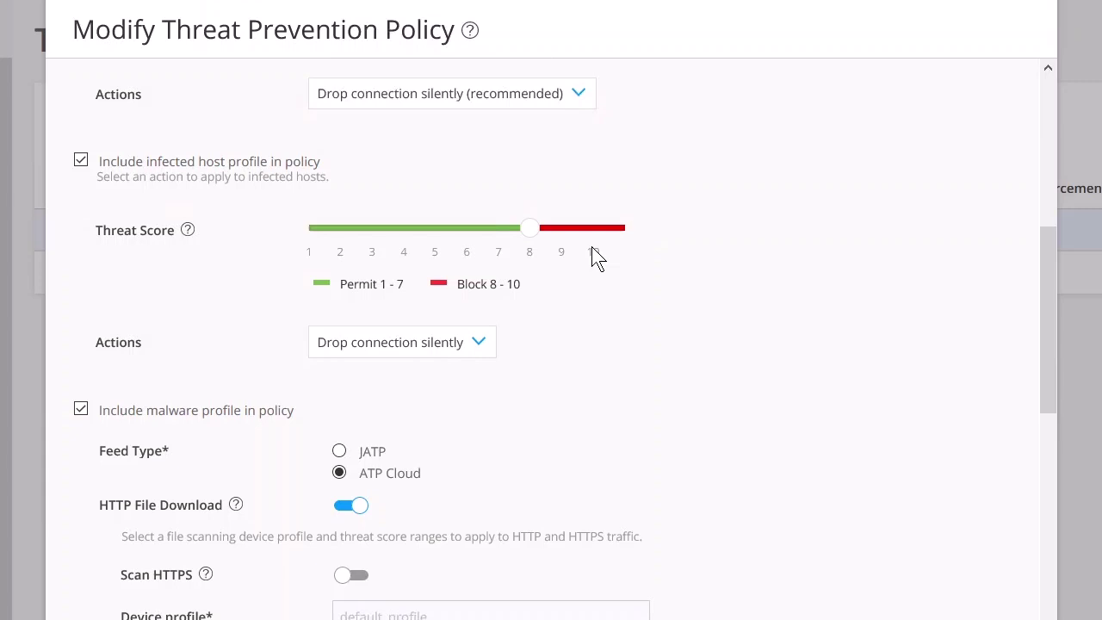
scroll(592, 246, down, 4)
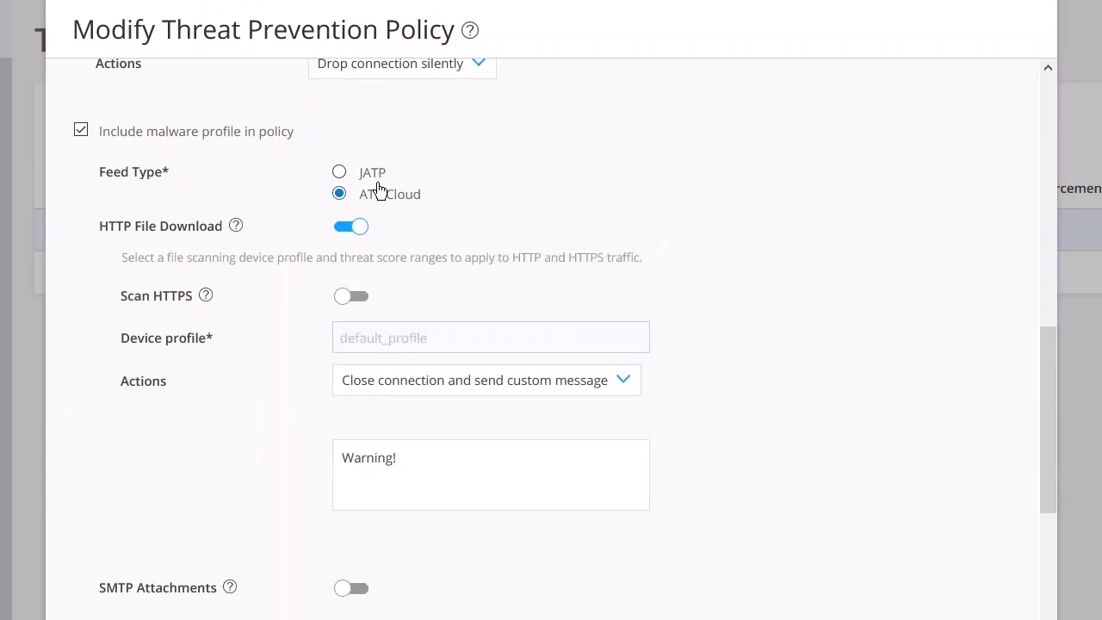
scroll(381, 186, down, 2)
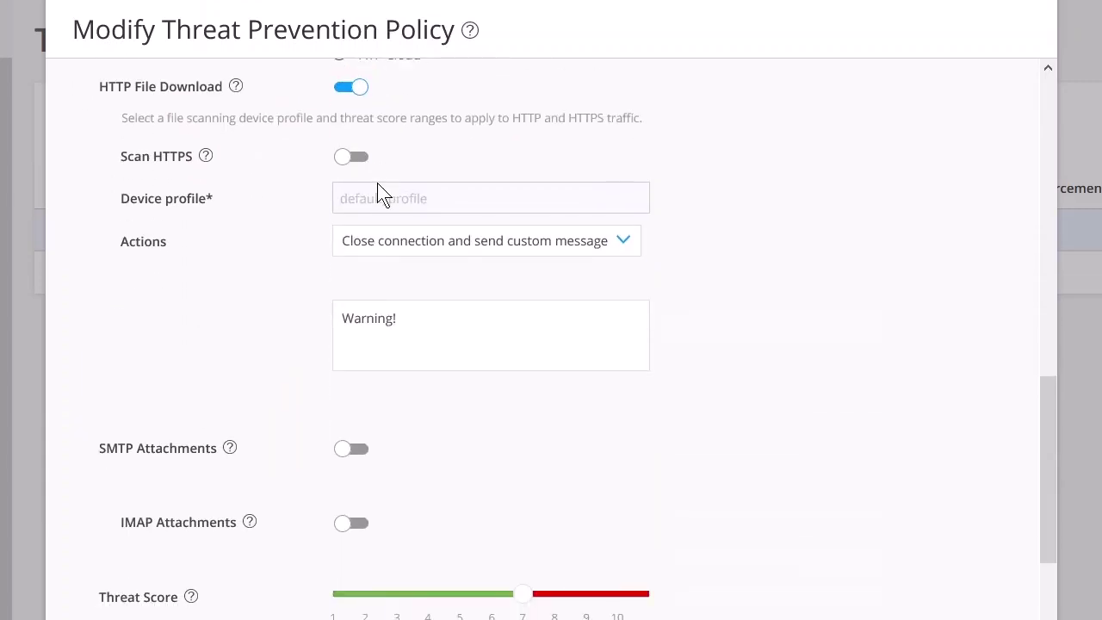
scroll(381, 189, up, 2)
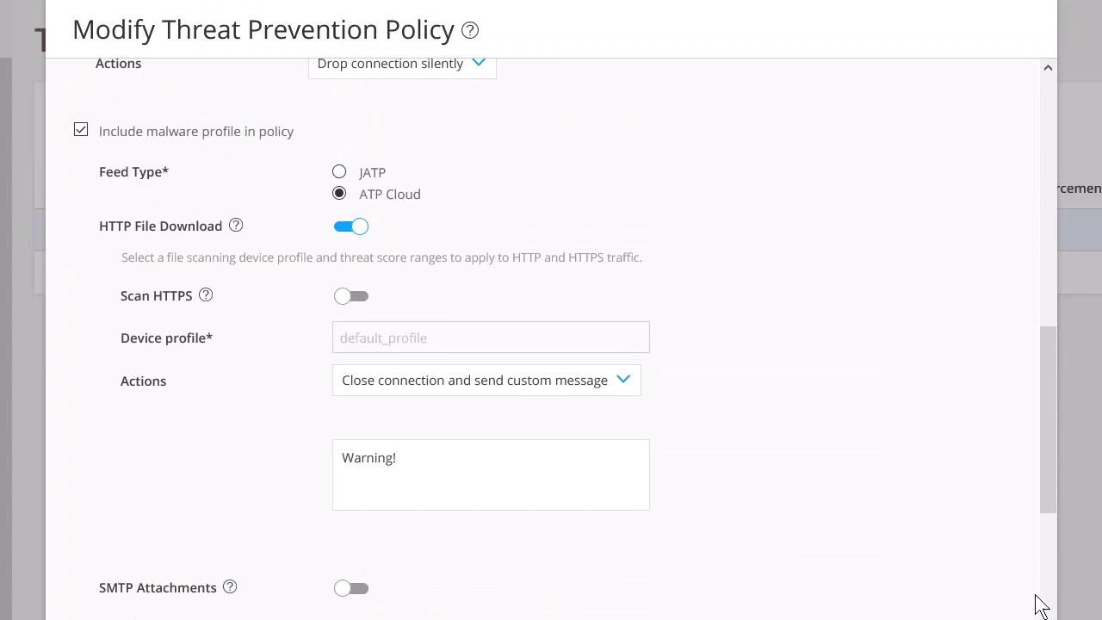
scroll(551, 344, down, 1)
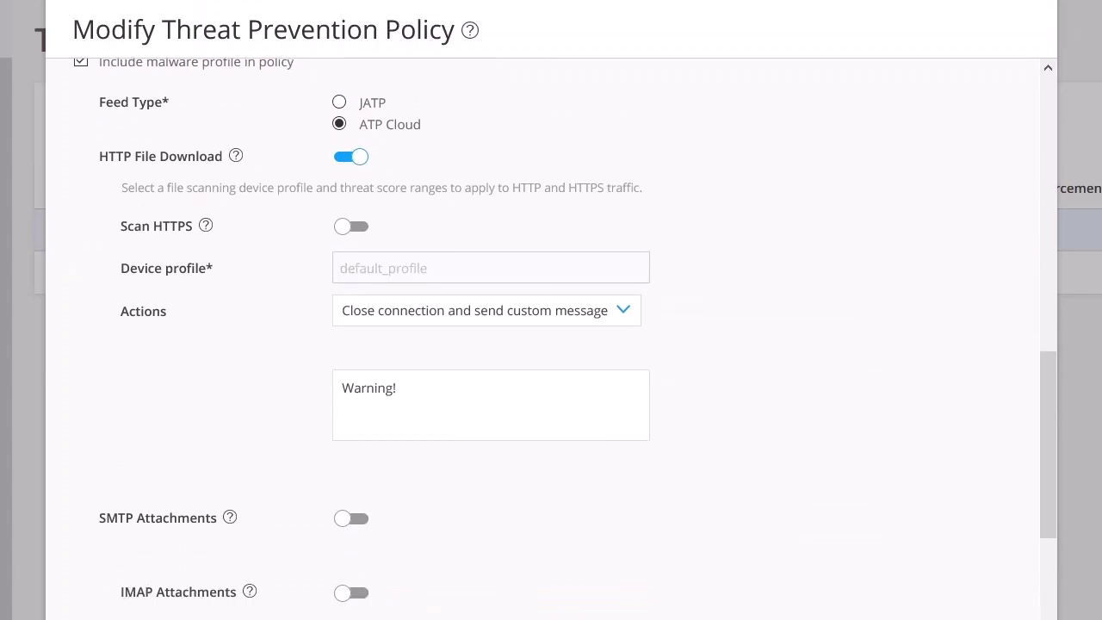
scroll(551, 344, down, 1)
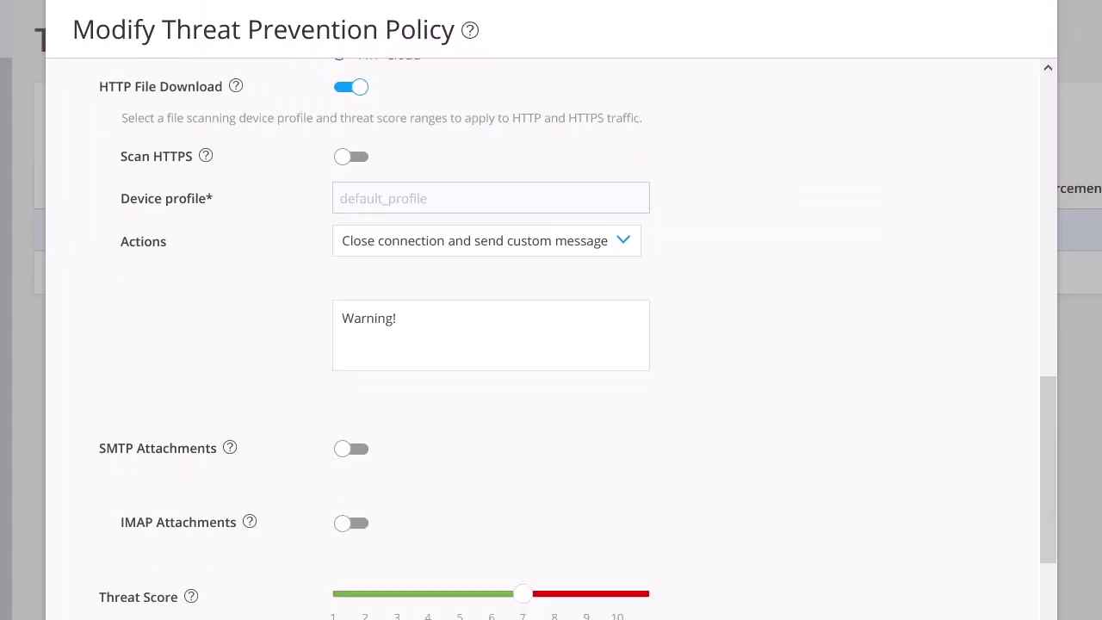
scroll(590, 592, down, 3)
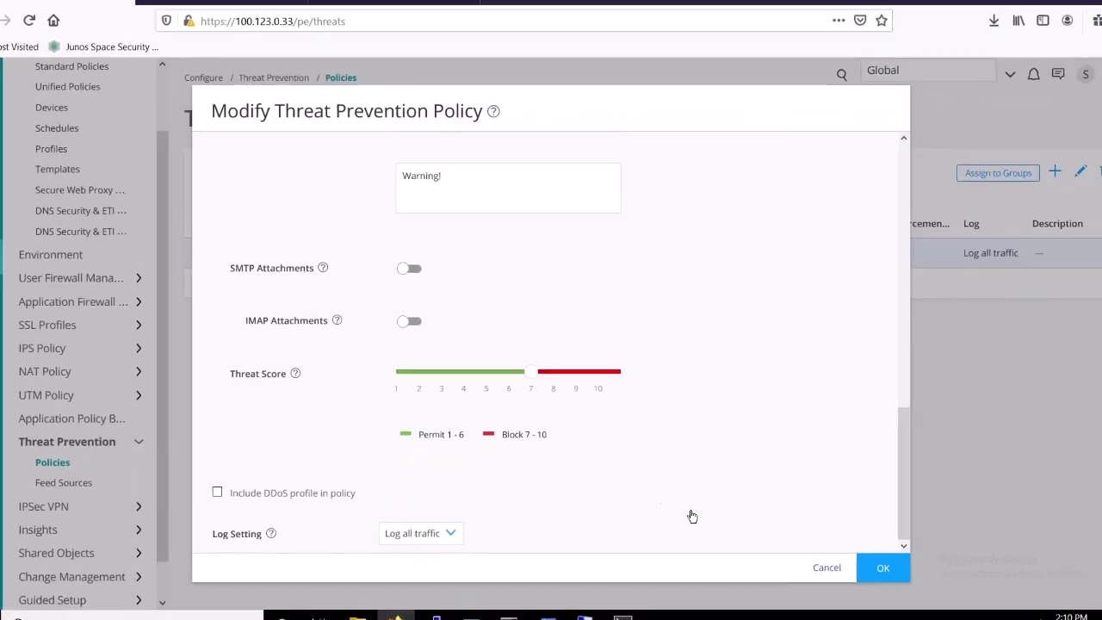
click(860, 555)
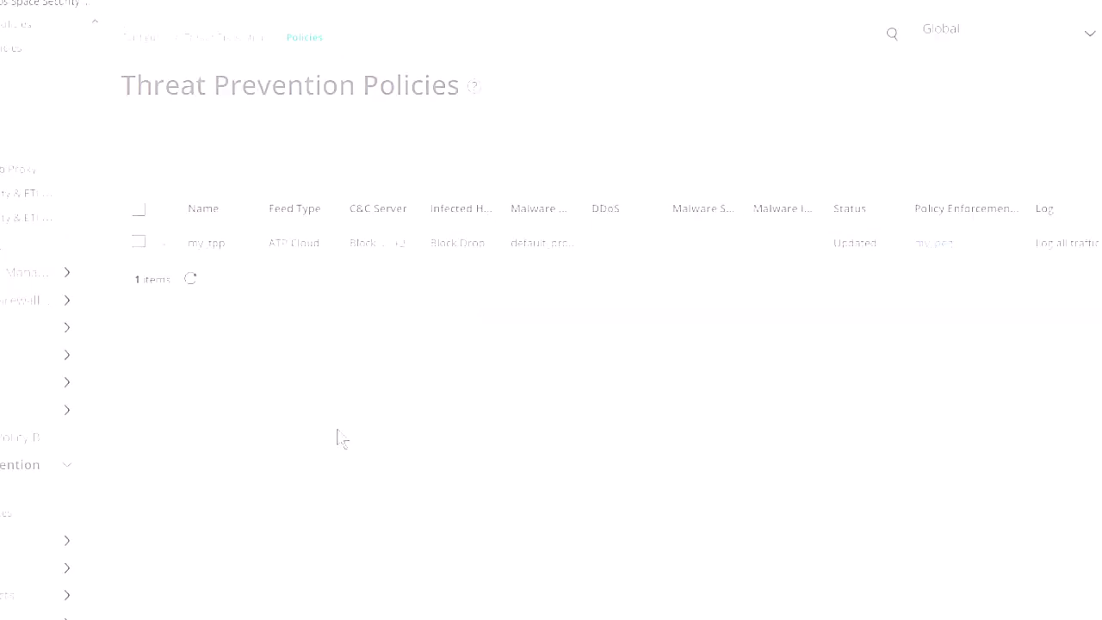
mouse_move(618, 605)
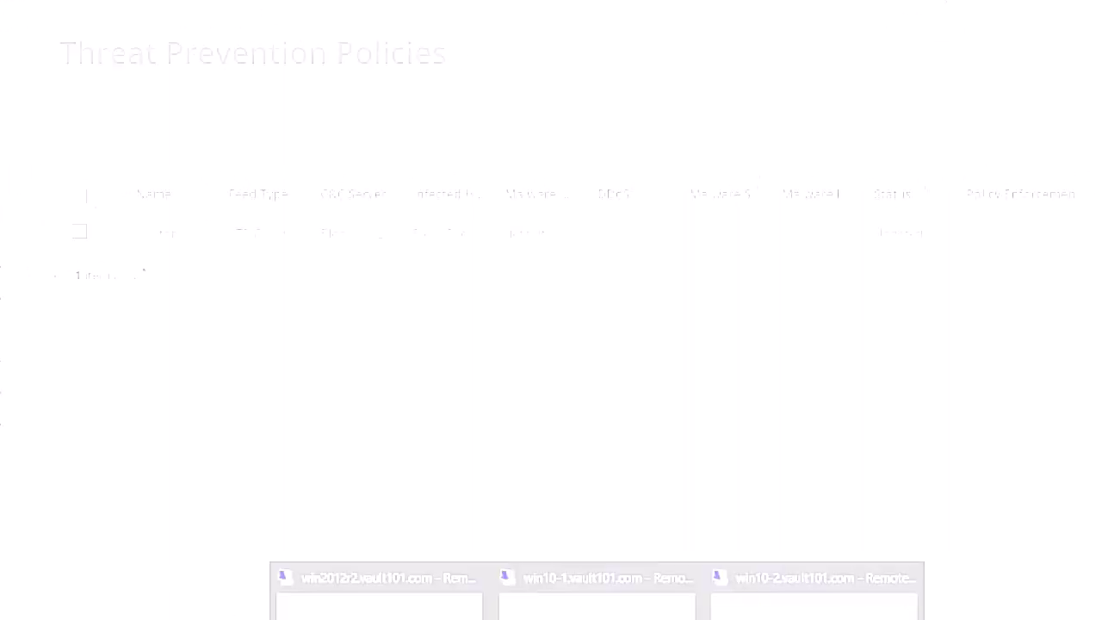
In the win10-1 session, clear the Command Prompt selection and start a Wireshark capture on Ethernet1
click(592, 562)
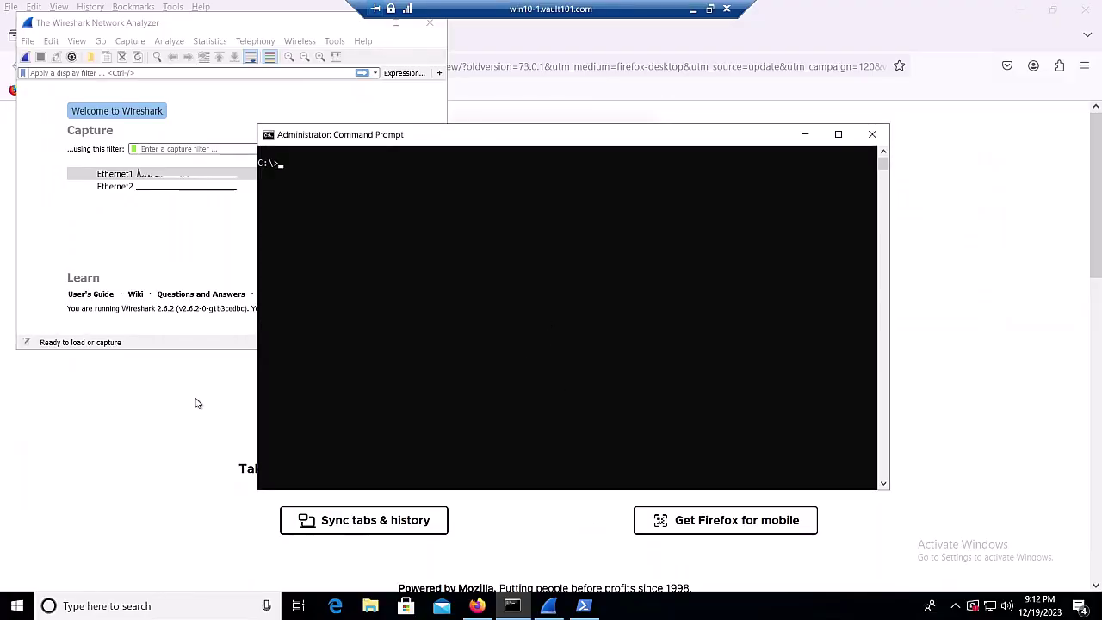
click(503, 300)
key(Escape)
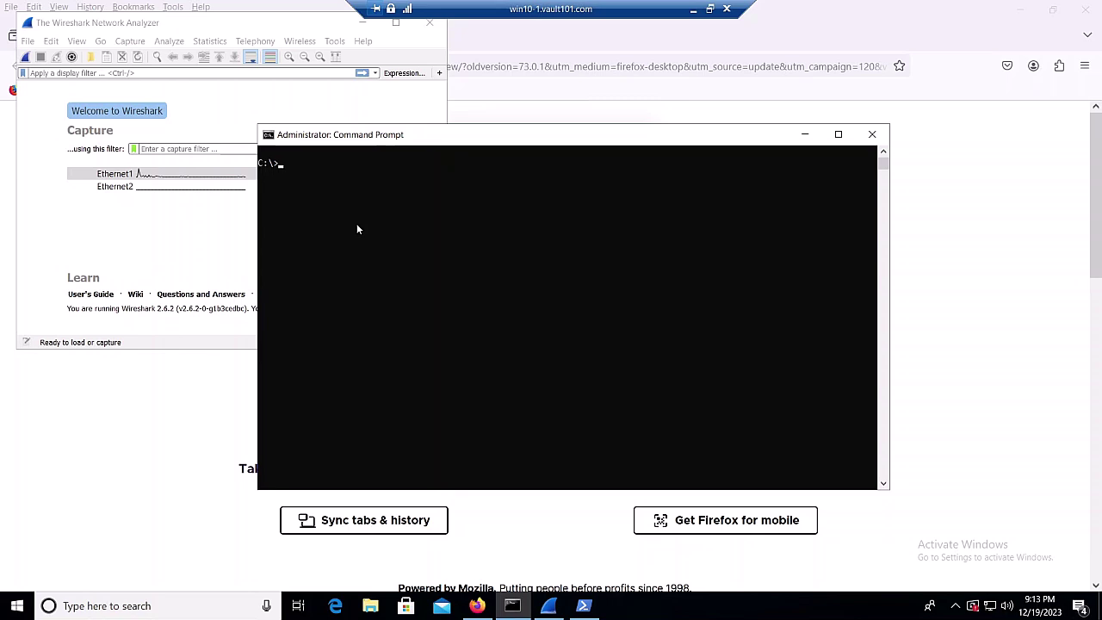
double_click(125, 175)
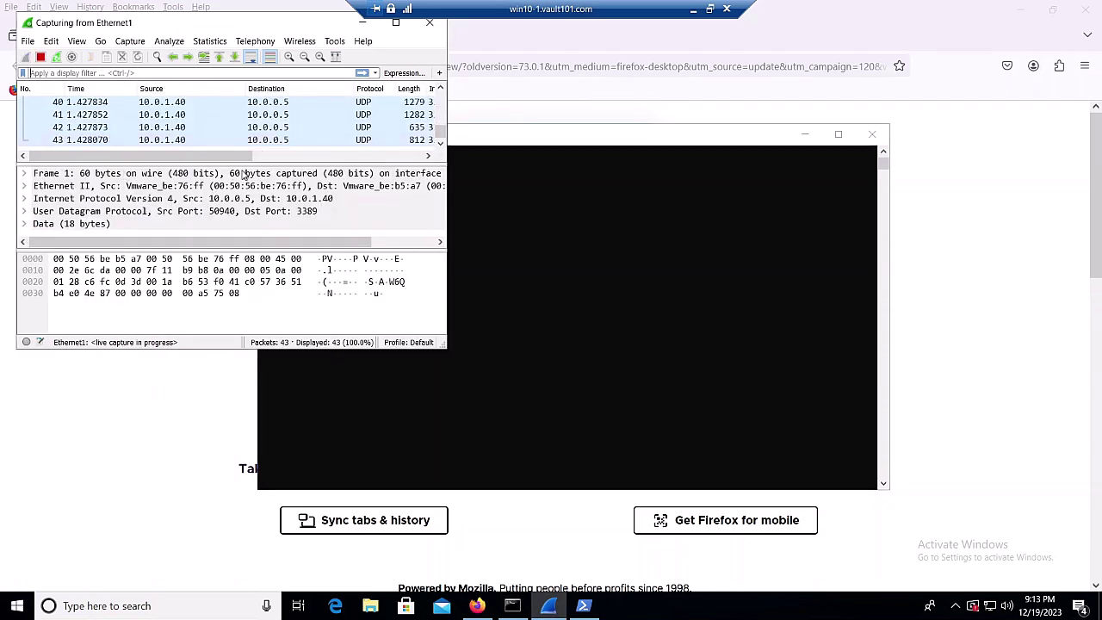
click(199, 74)
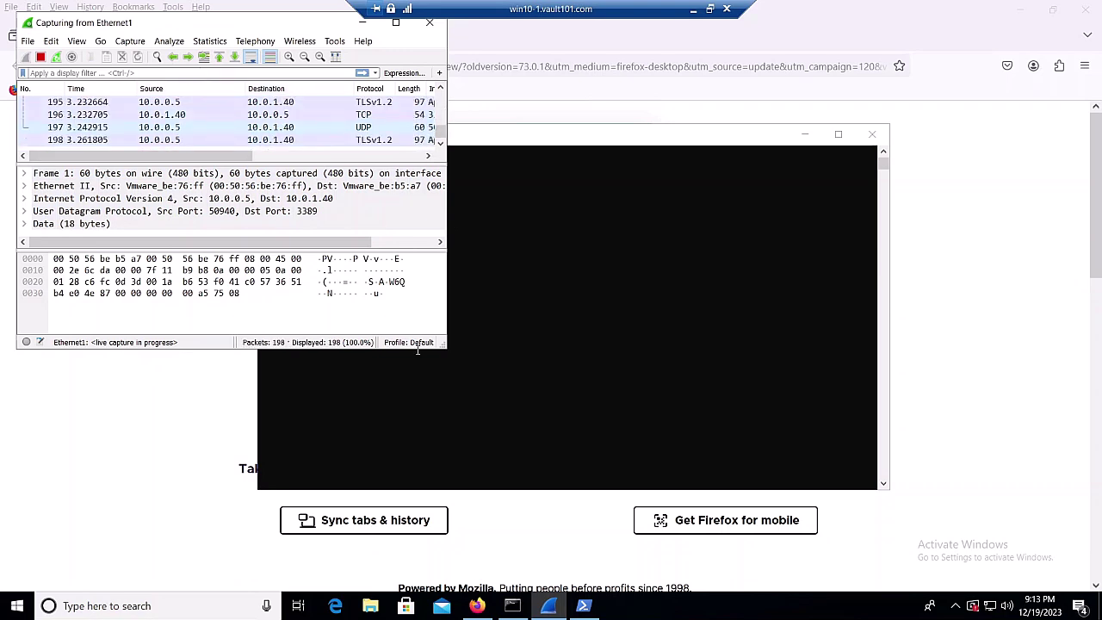
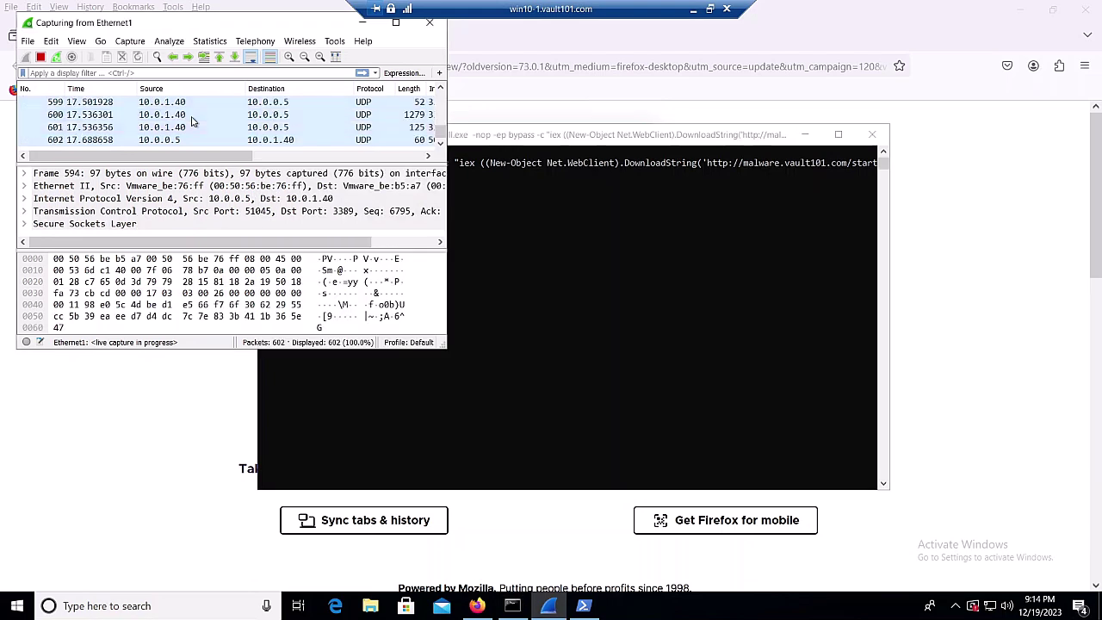
Filter the capture to http, enlarge the window, and select the GET /Rhysida.exe packet
click(155, 73)
text(http)
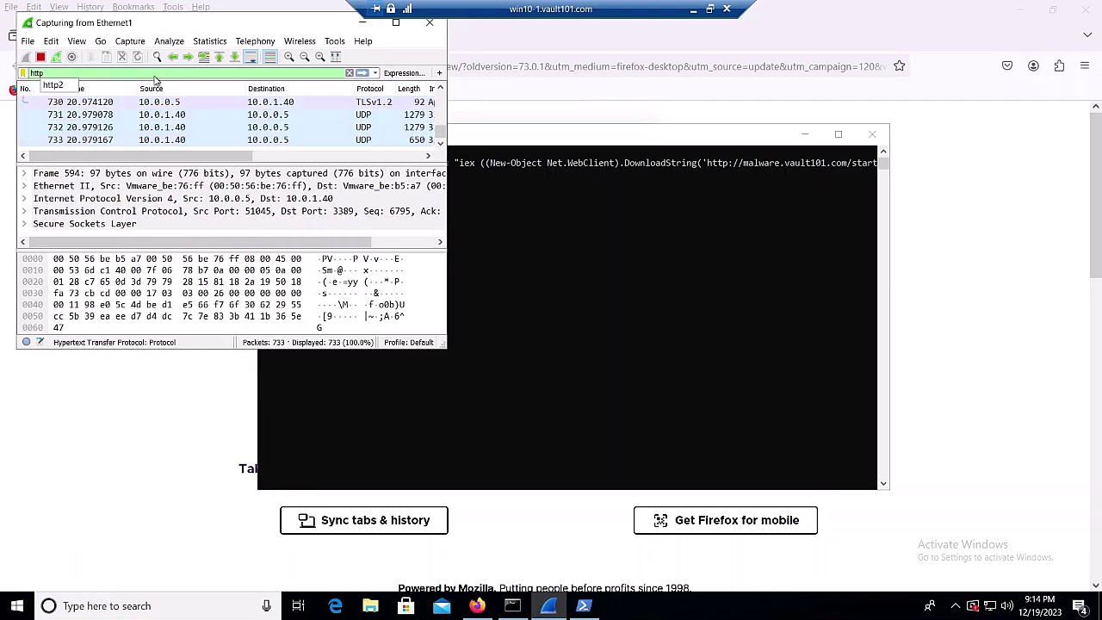
key(Return)
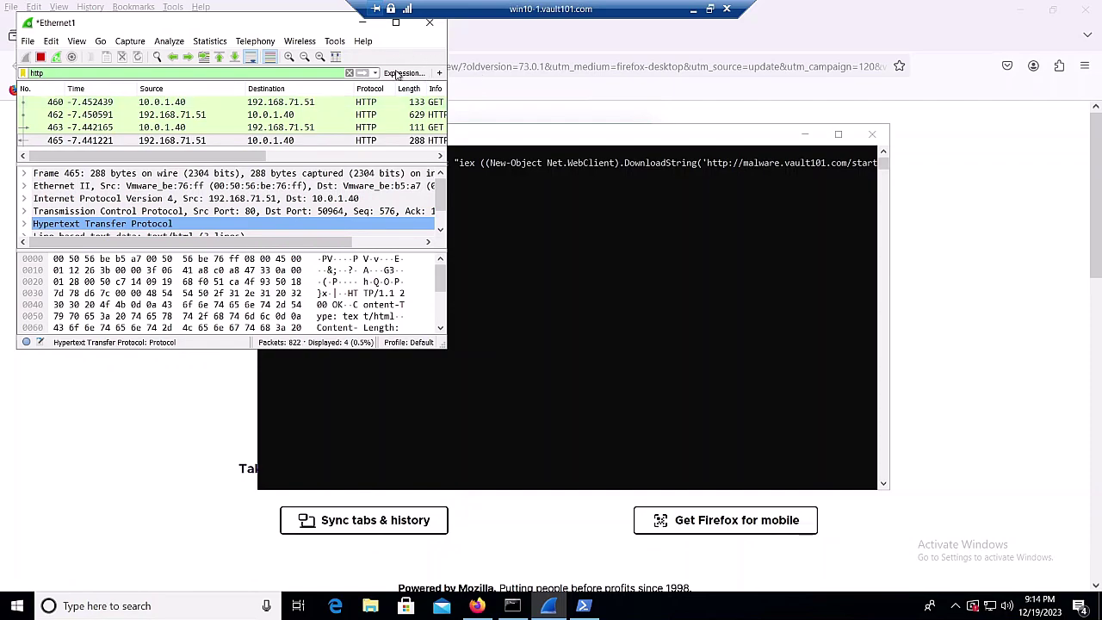
drag(445, 347, 606, 377)
click(497, 129)
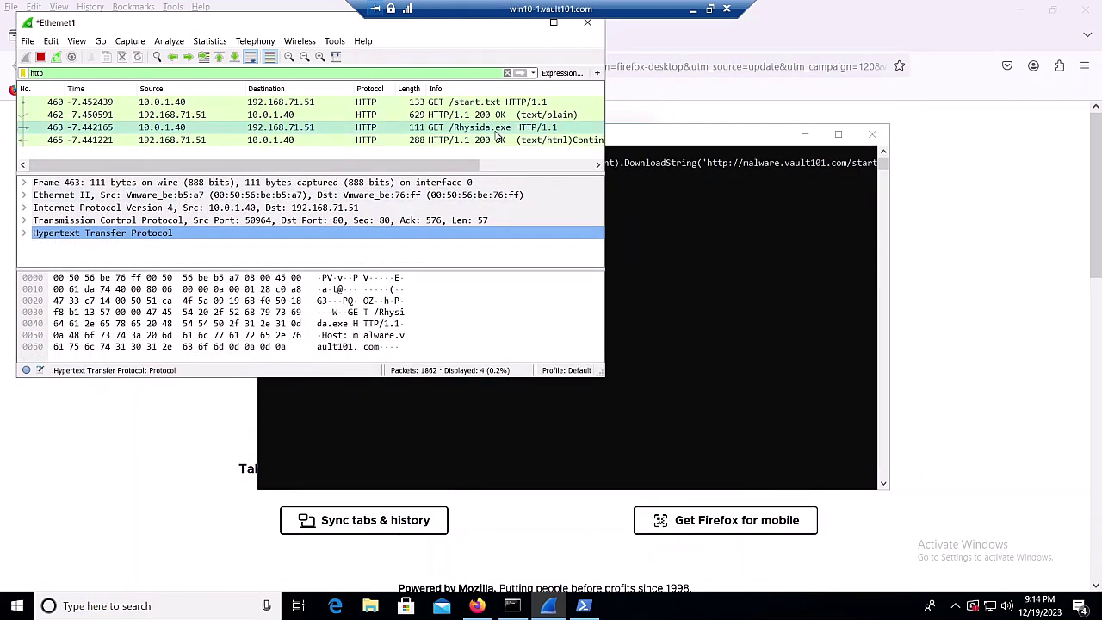
Follow the Rhysida.exe request's TCP stream to its end, where it was blocked as possible malware
right_click(496, 134)
mouse_move(555, 308)
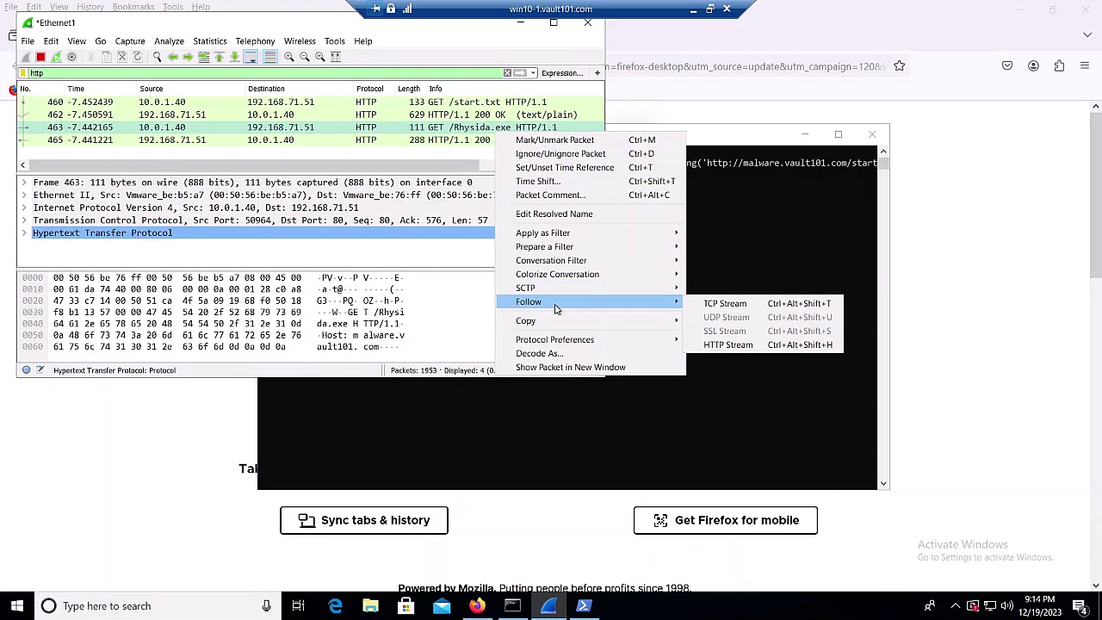
click(719, 303)
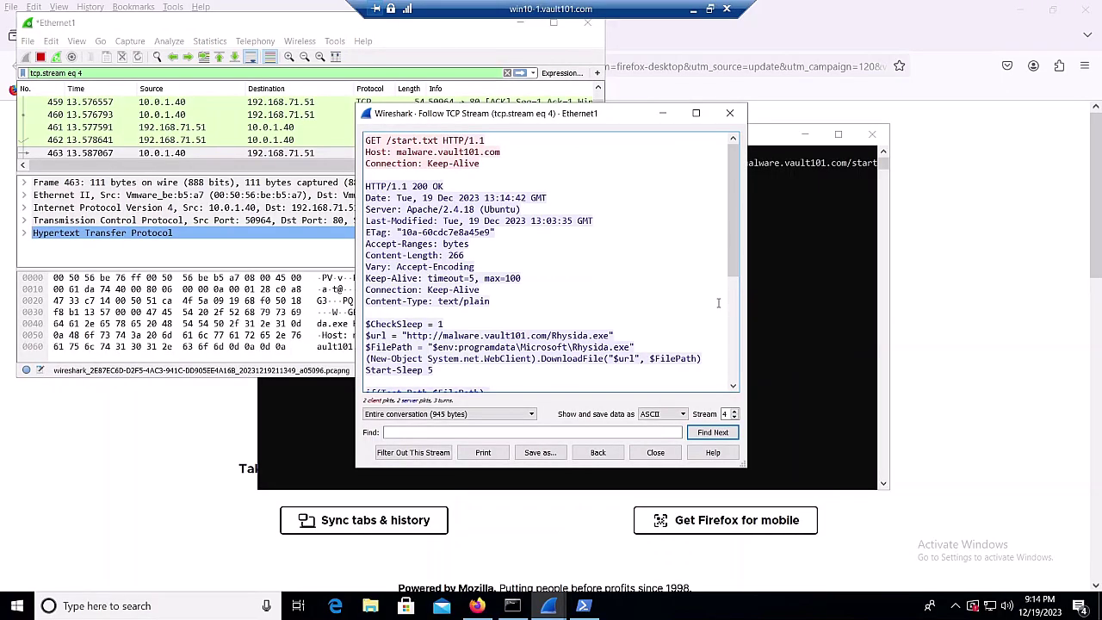
scroll(654, 288, down, 3)
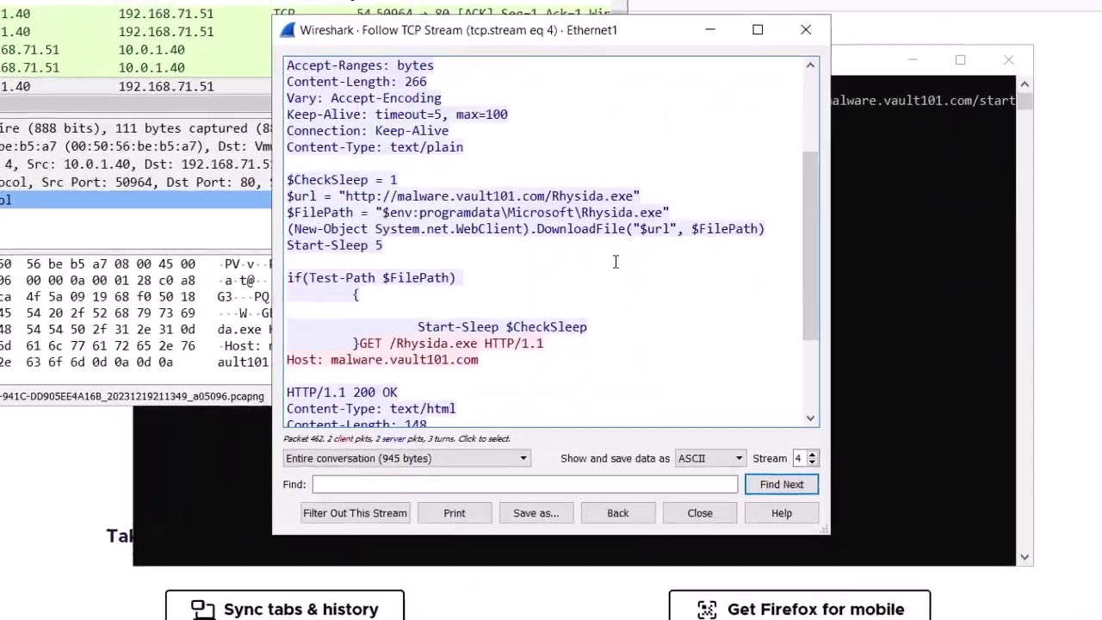
scroll(615, 261, down, 3)
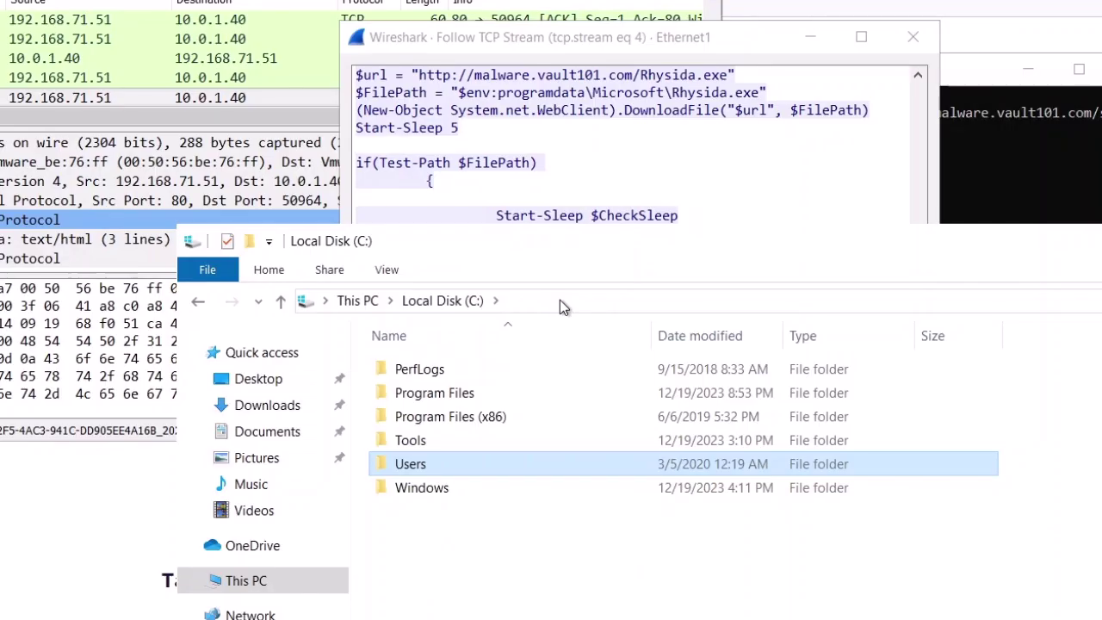
click(560, 300)
Browse File Explorer to C:\ProgramData\Microsoft to reveal the 1 KB Rhysida application
click(560, 299)
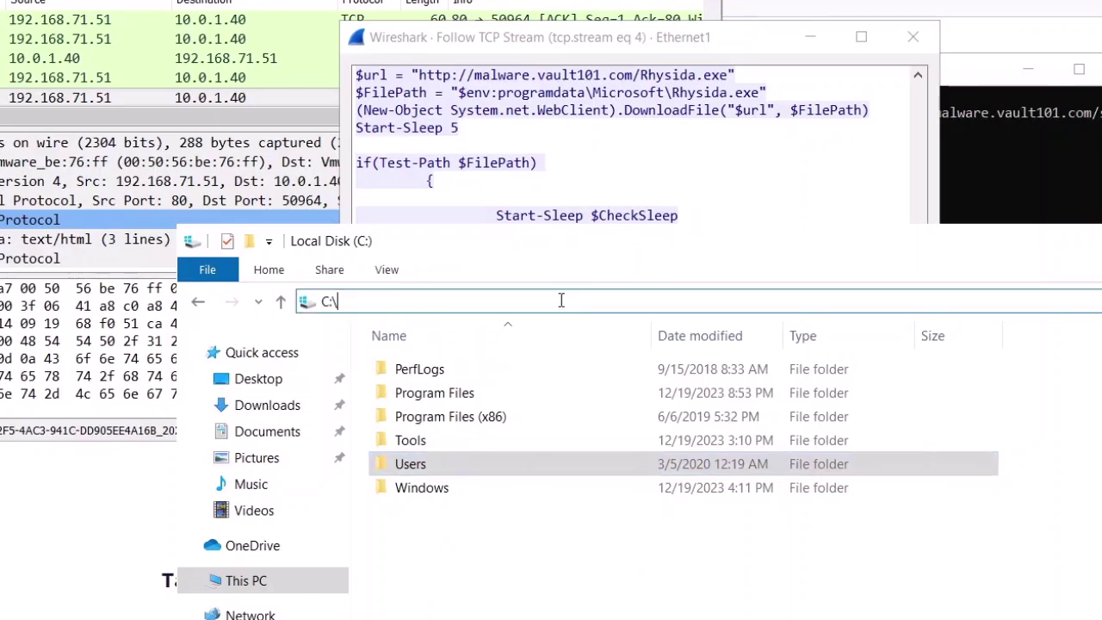
text(ProgramData)
key(Return)
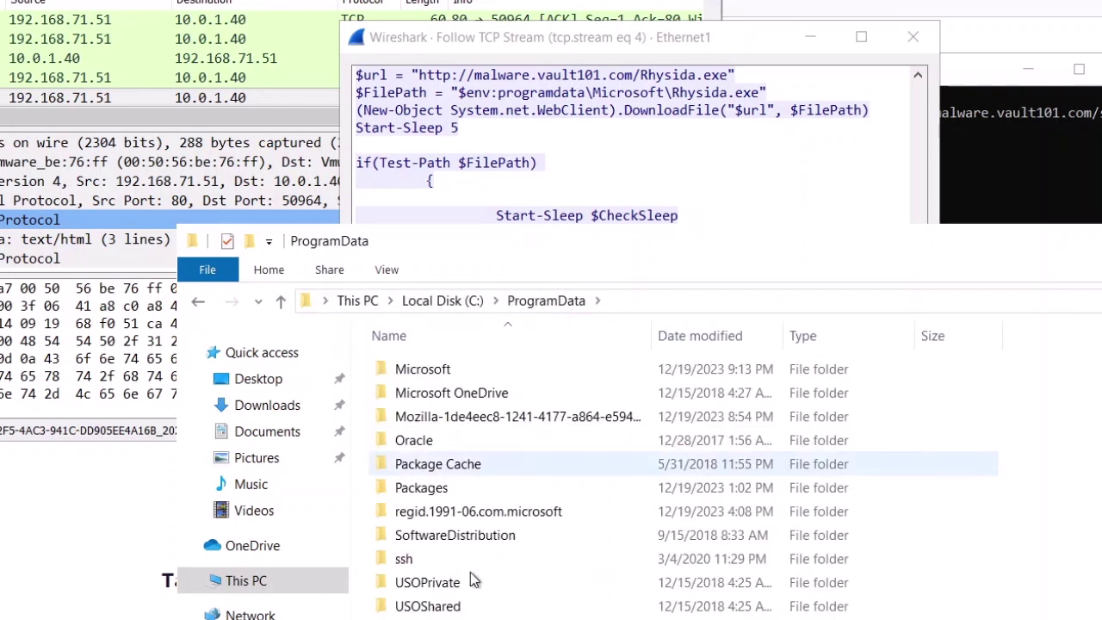
double_click(426, 371)
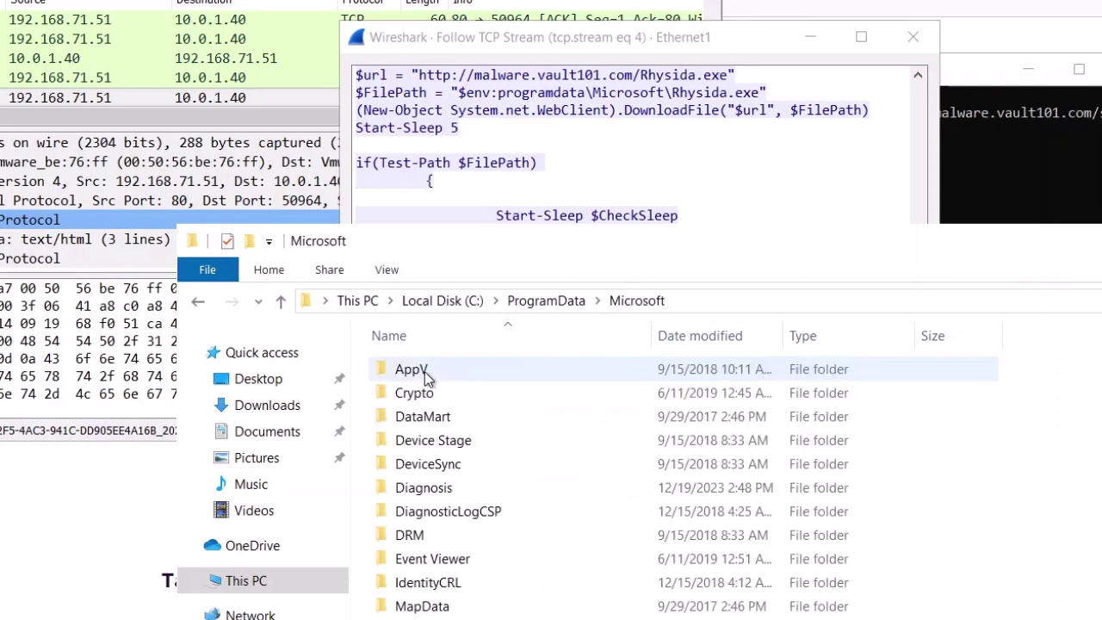
scroll(426, 379, down, 4)
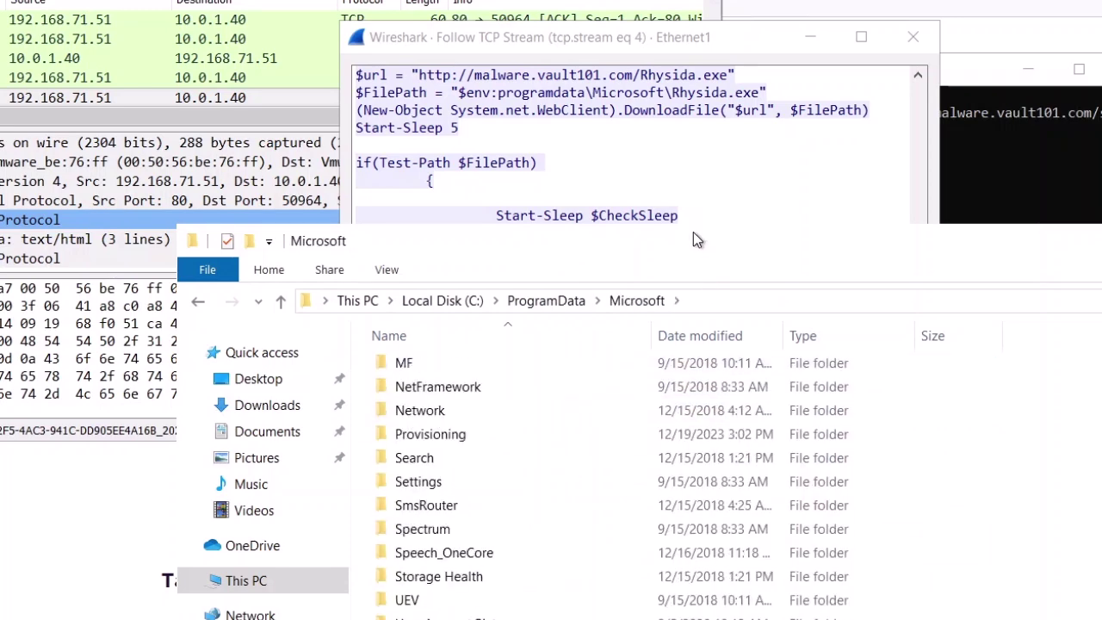
drag(659, 250, 551, 0)
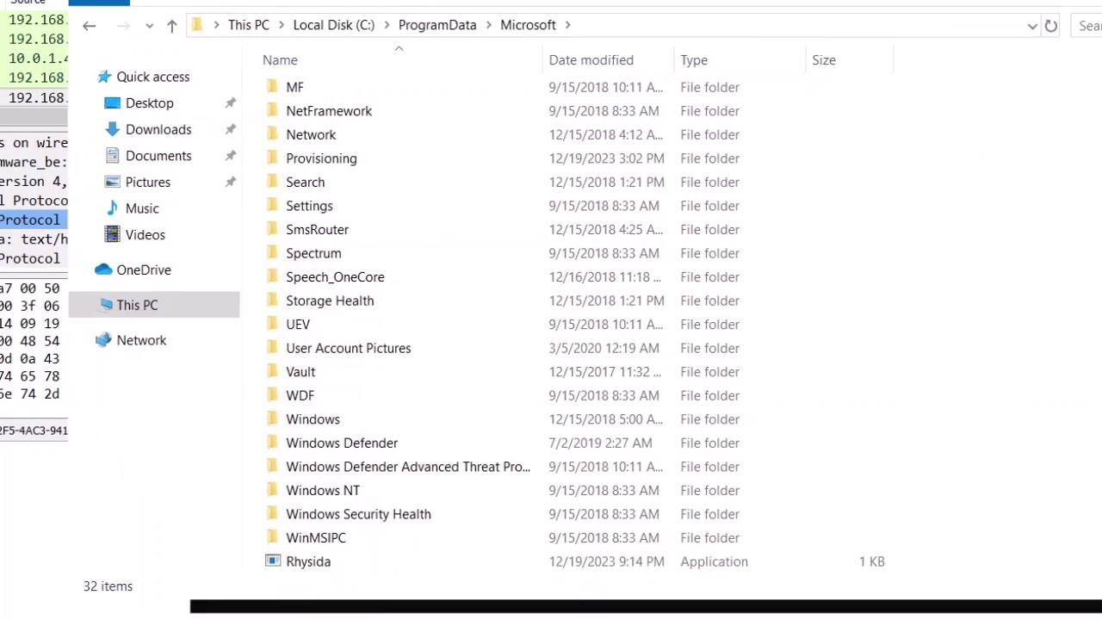
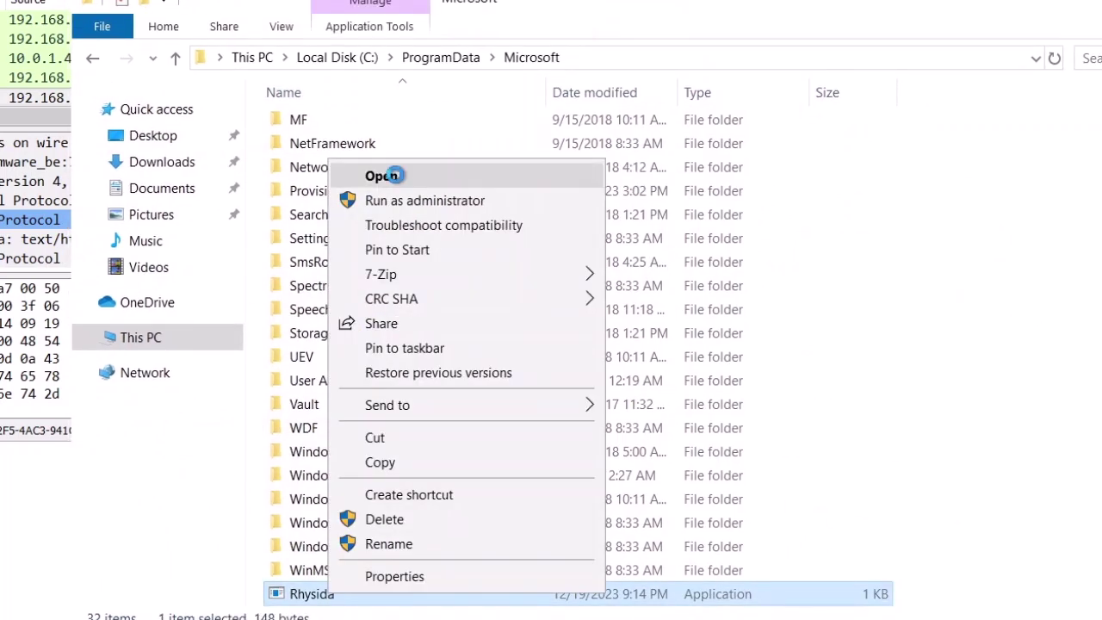
Try running Rhysida.exe, dismiss the corrupted-file error, and minimize the remote desktop session
click(395, 175)
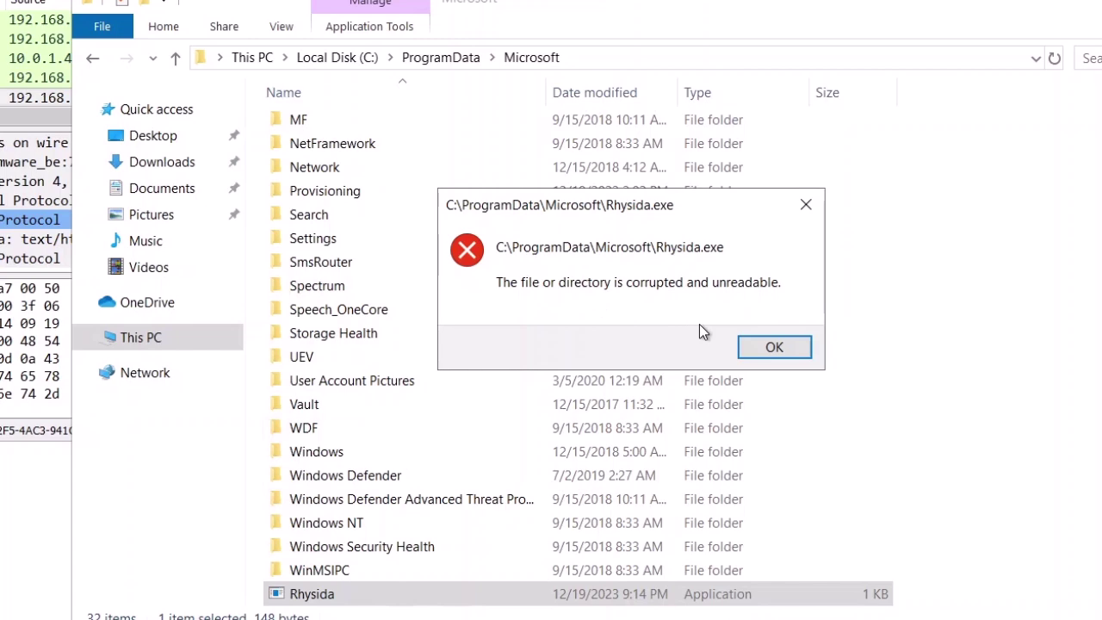
click(765, 346)
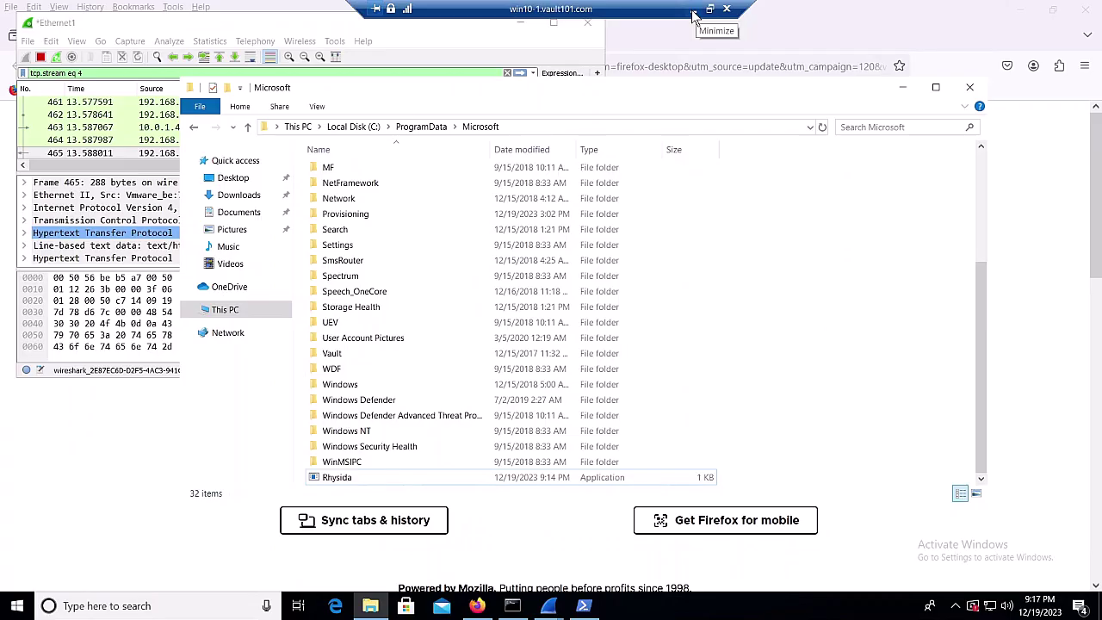
click(694, 10)
Find the Rhysida.exe entry under Monitor > Threat Prevention > HTTP File Download and open its ATP Cloud details
mouse_move(40, 197)
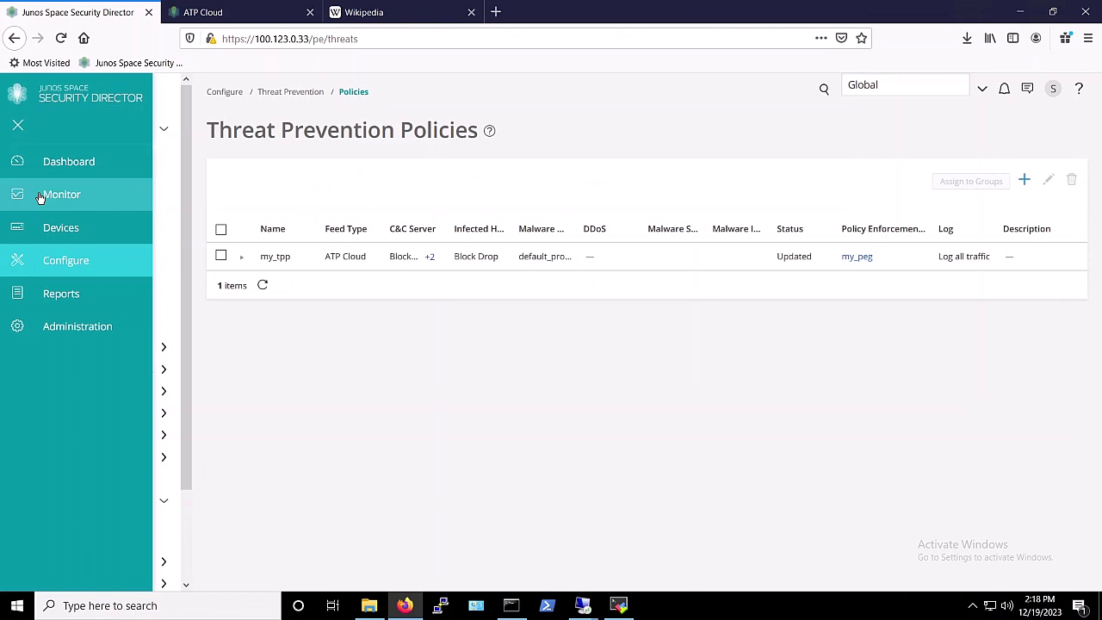
click(40, 197)
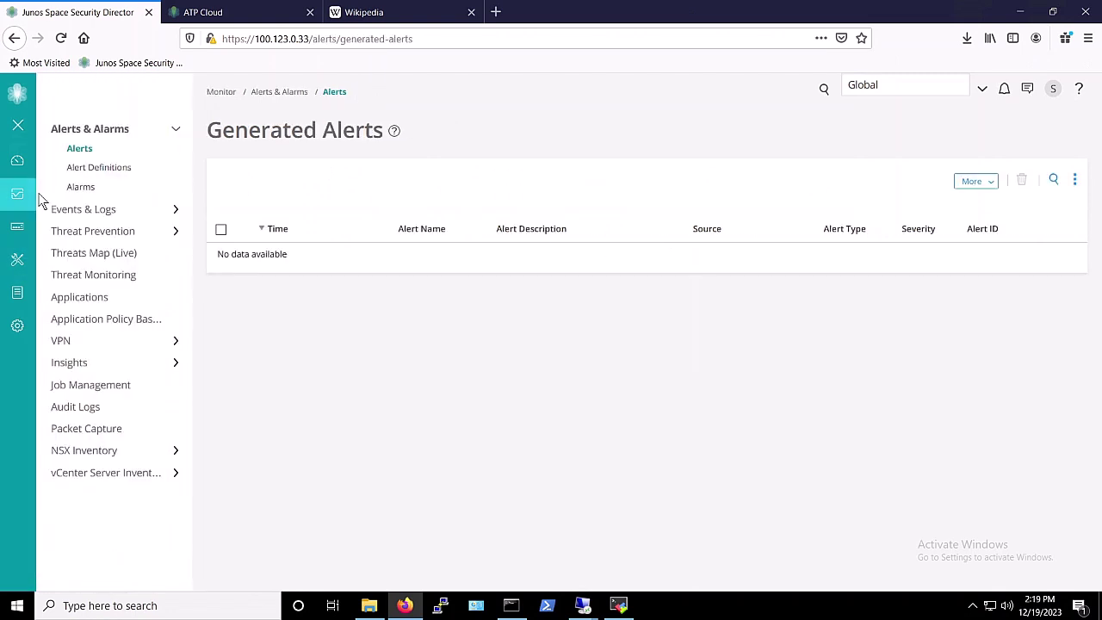
click(116, 234)
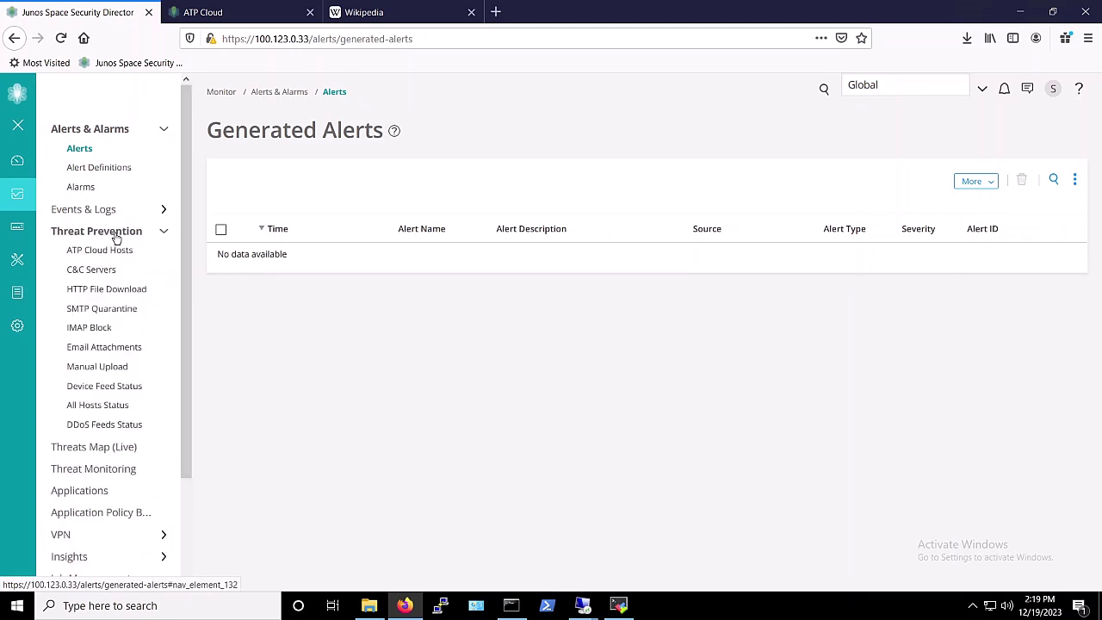
click(112, 291)
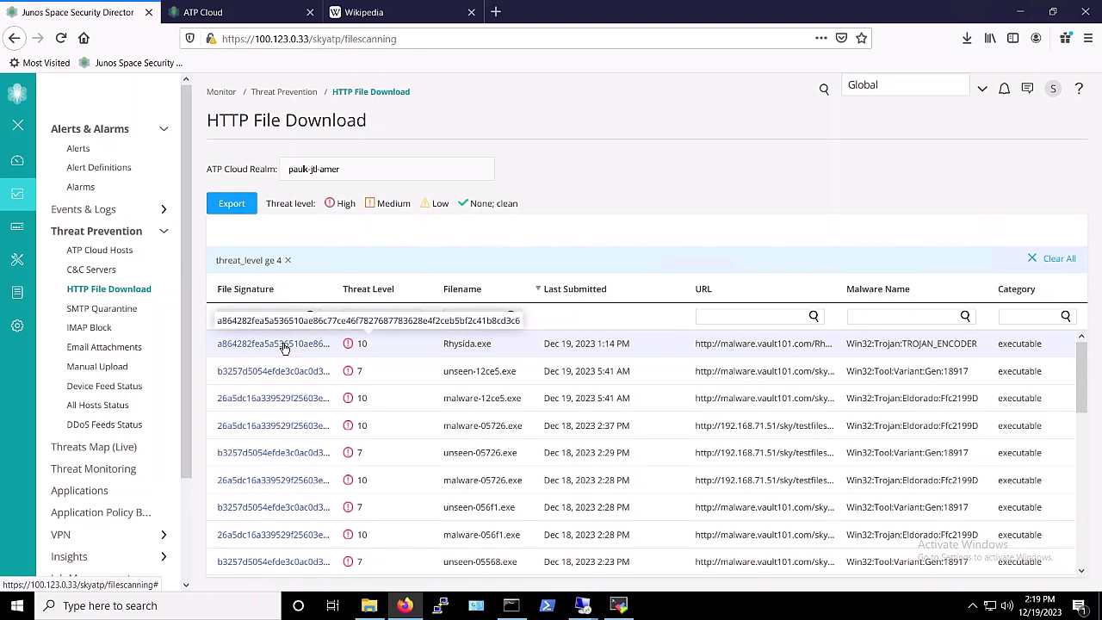
click(284, 343)
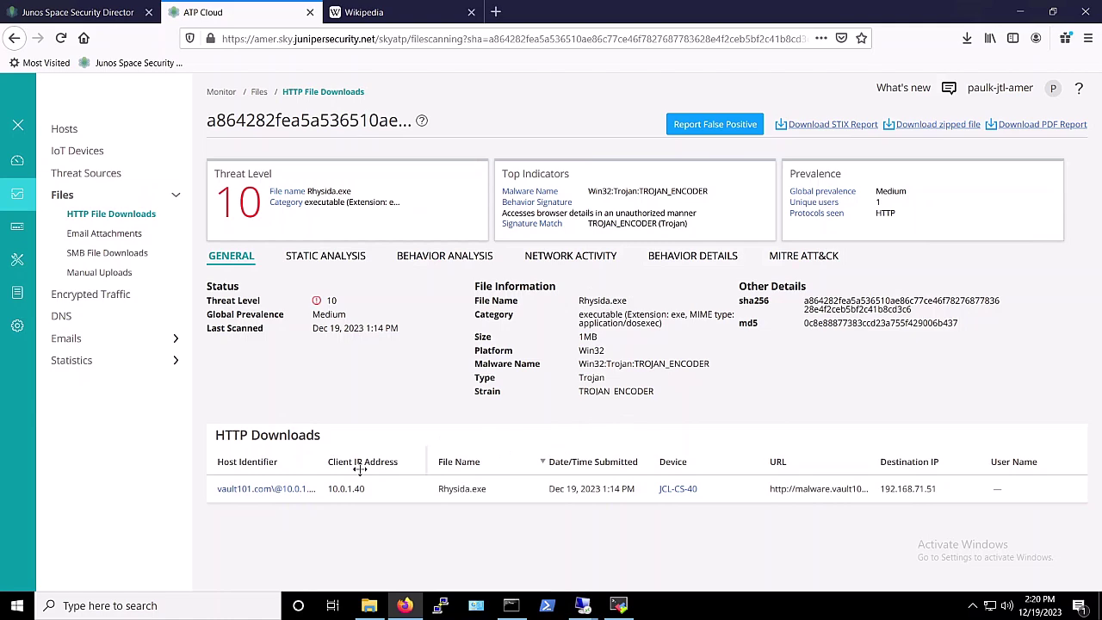
Review the Rhysida.exe static analysis report
click(355, 255)
scroll(536, 386, down, 5)
scroll(536, 387, down, 3)
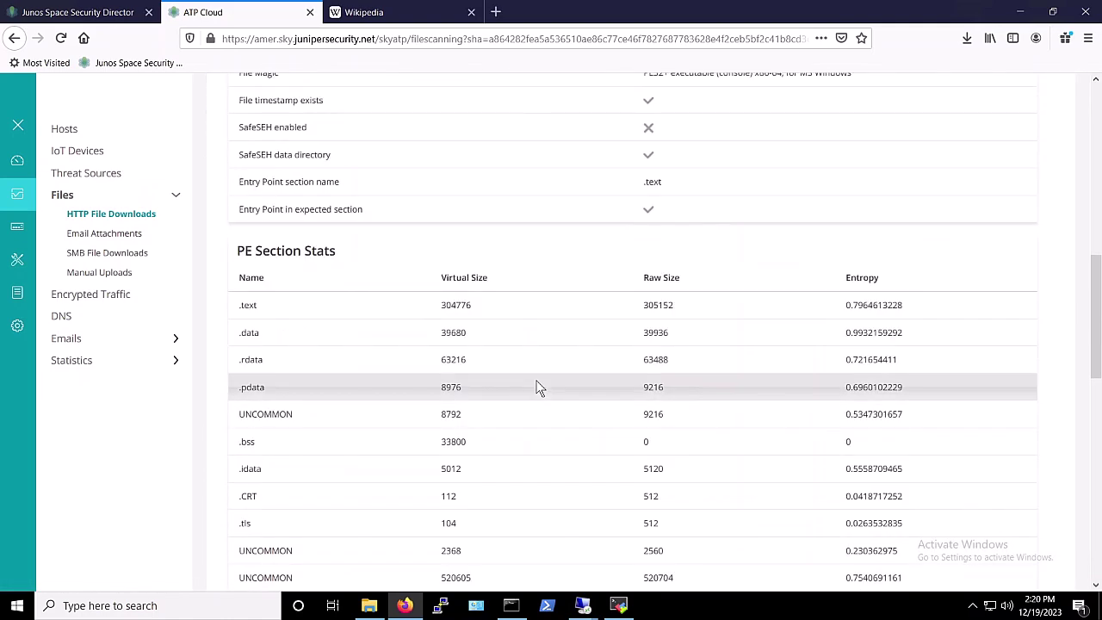
scroll(536, 387, down, 3)
scroll(537, 378, up, 11)
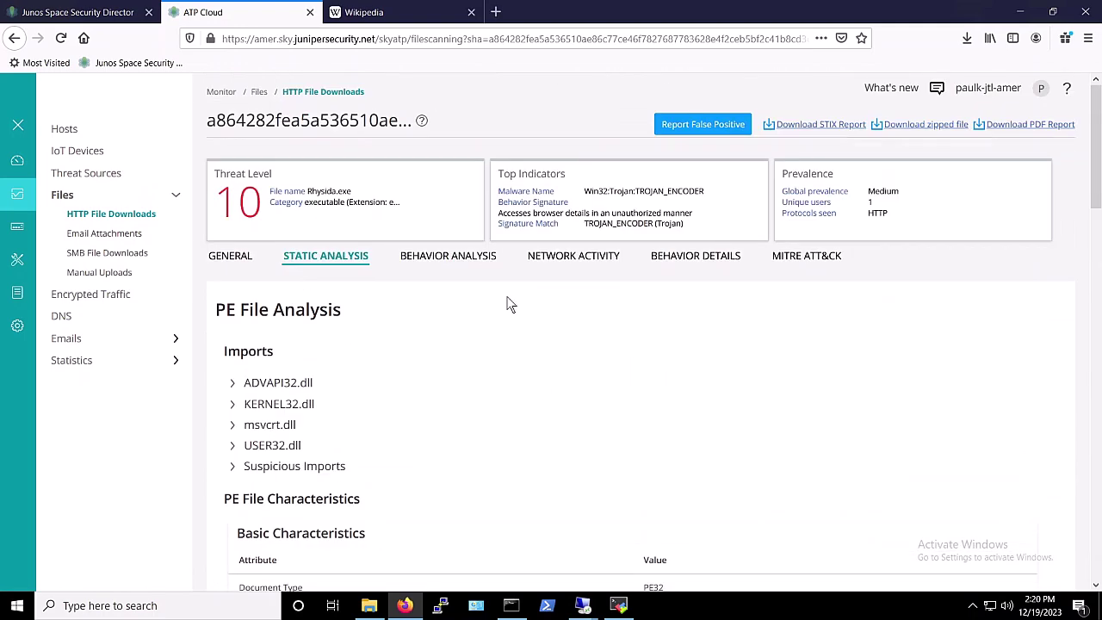
Review the file's behavior analysis, network activity, spawned processes and MITRE ATT&CK mapping
click(476, 258)
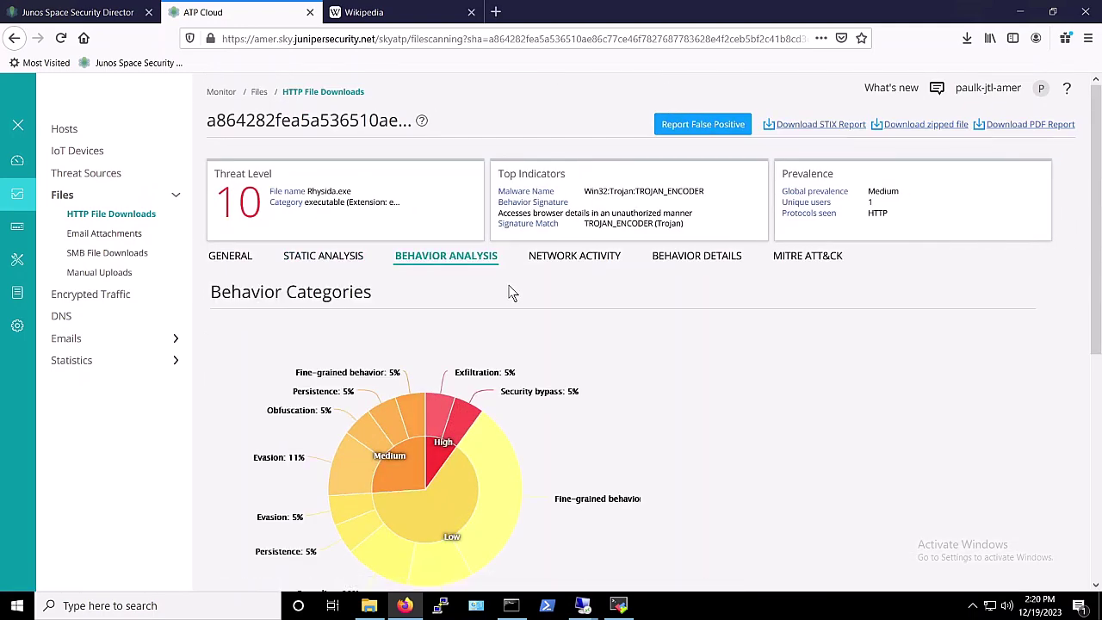
scroll(511, 292, down, 3)
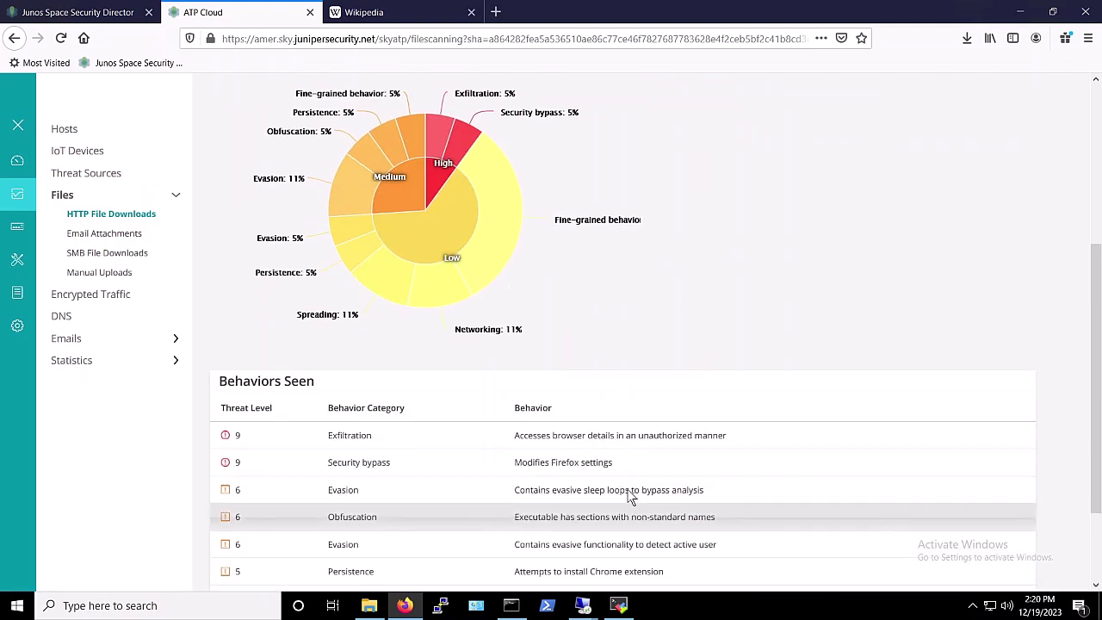
scroll(631, 497, down, 2)
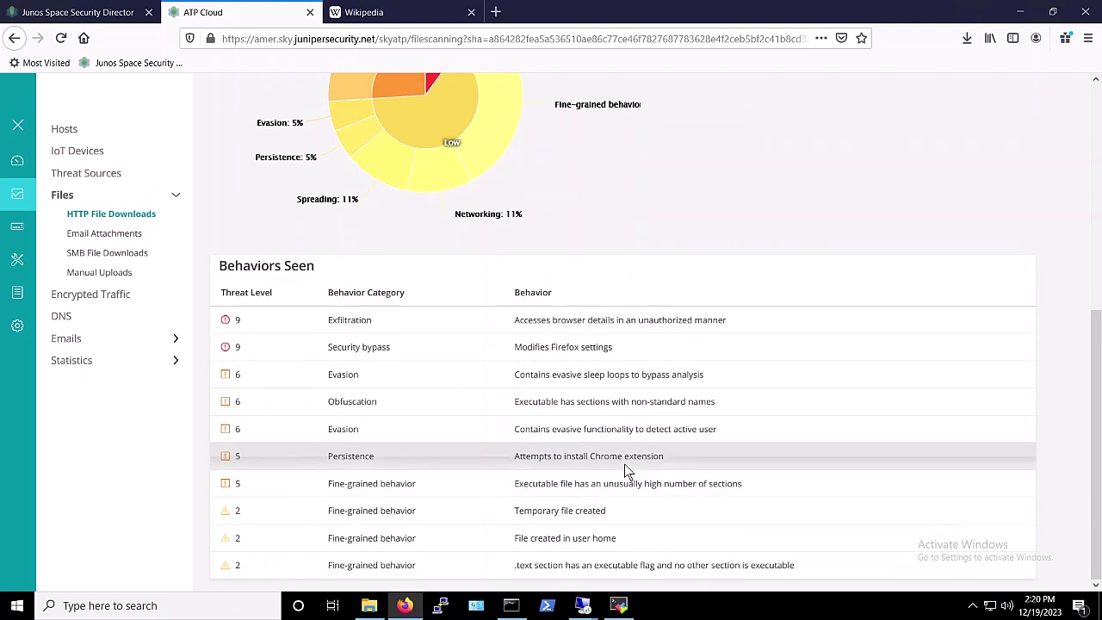
scroll(559, 336, up, 5)
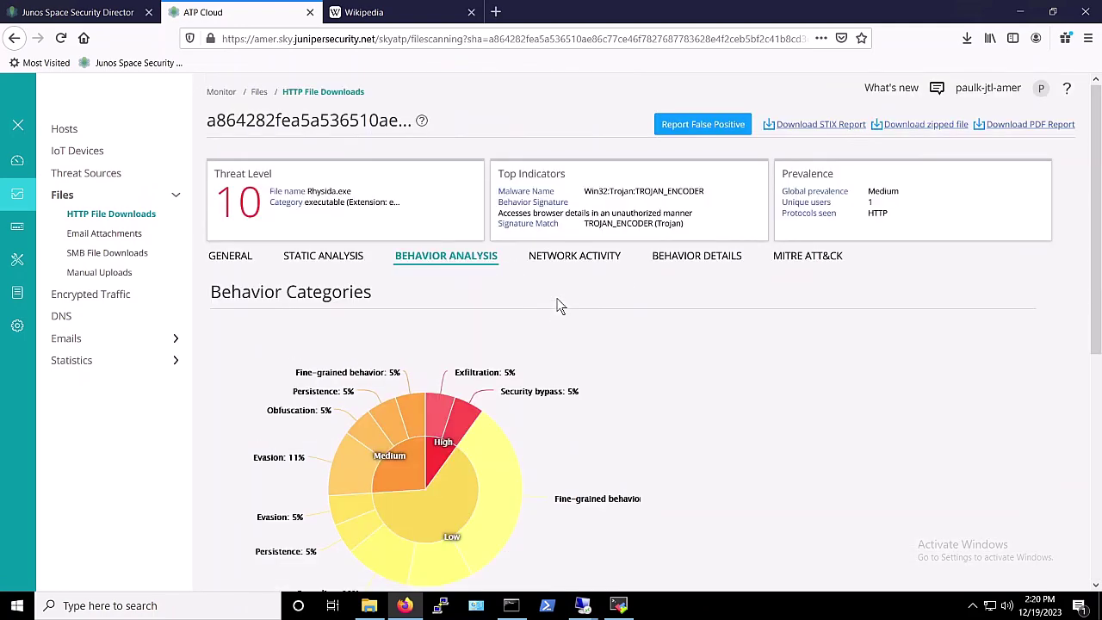
click(564, 255)
click(655, 256)
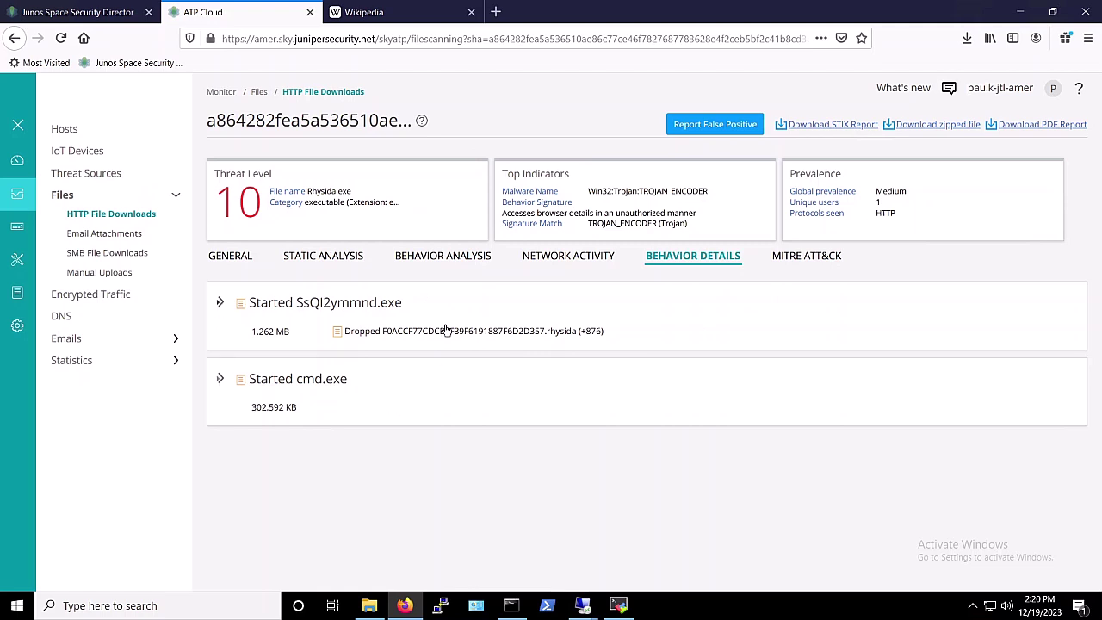
click(803, 255)
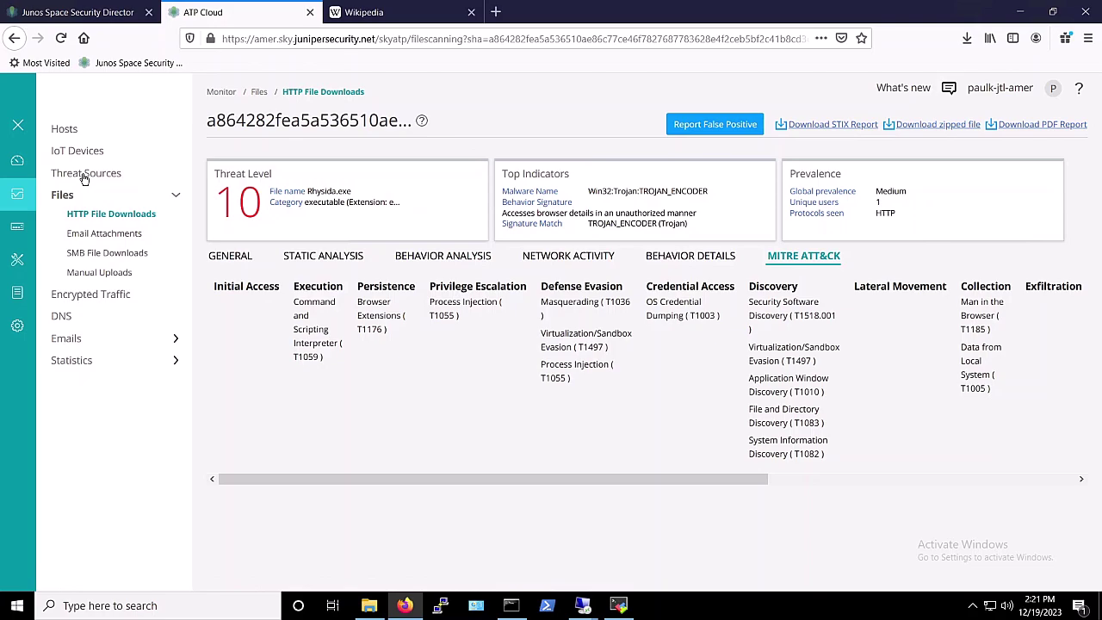
Show the ATP Cloud Hosts list, where 10.0.1.40 sits at threat level 9
click(68, 129)
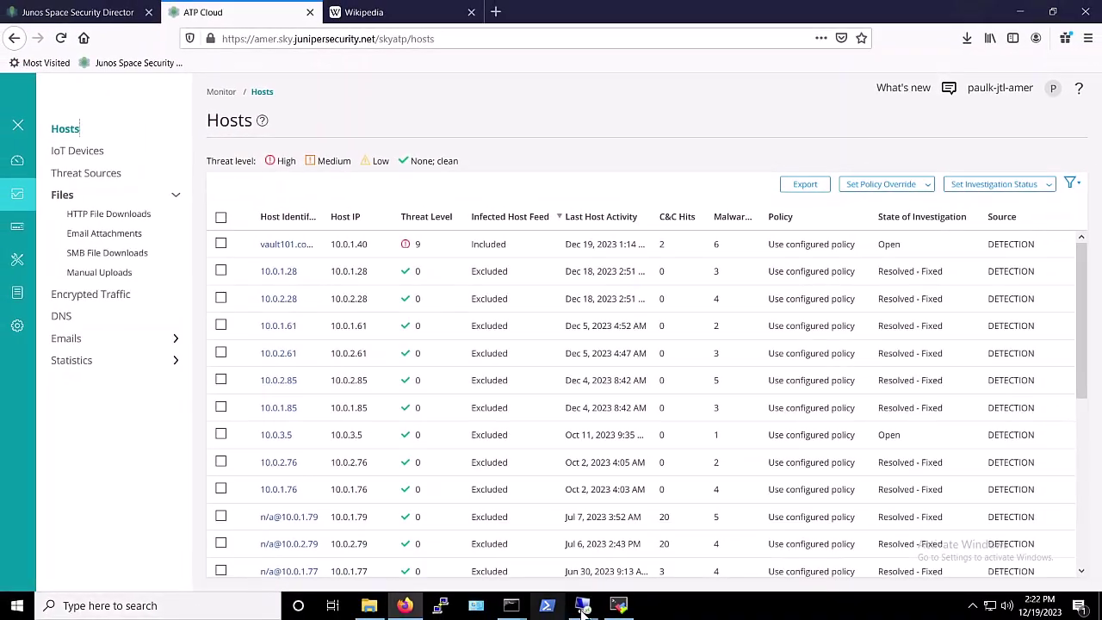
In the win10-1 remote session, open a new Firefox tab and try loading Wikipedia
mouse_move(583, 605)
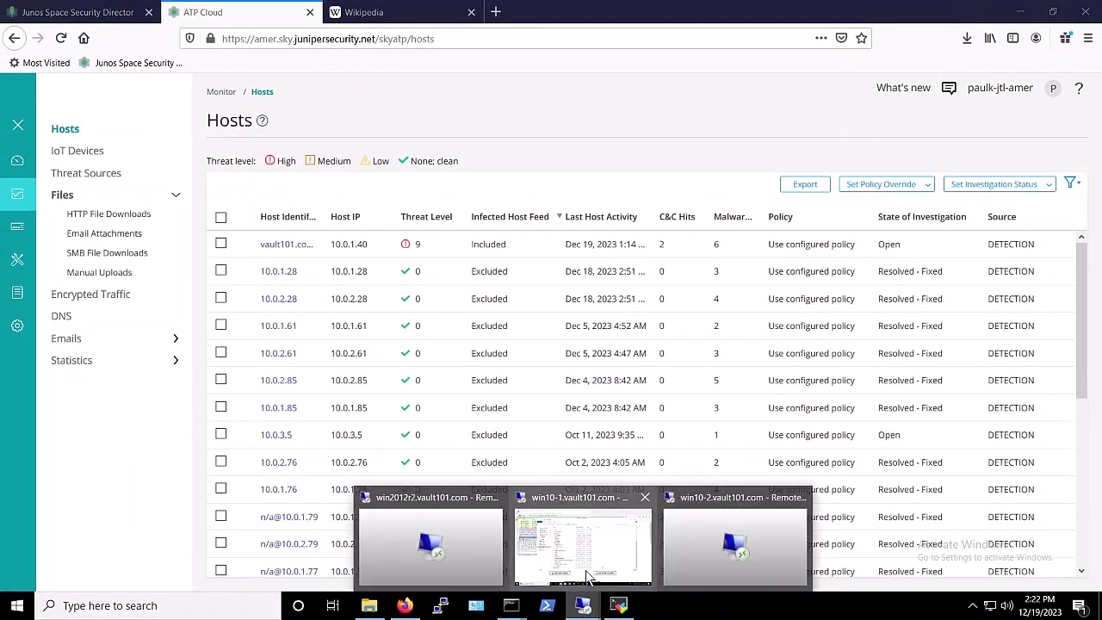
click(585, 575)
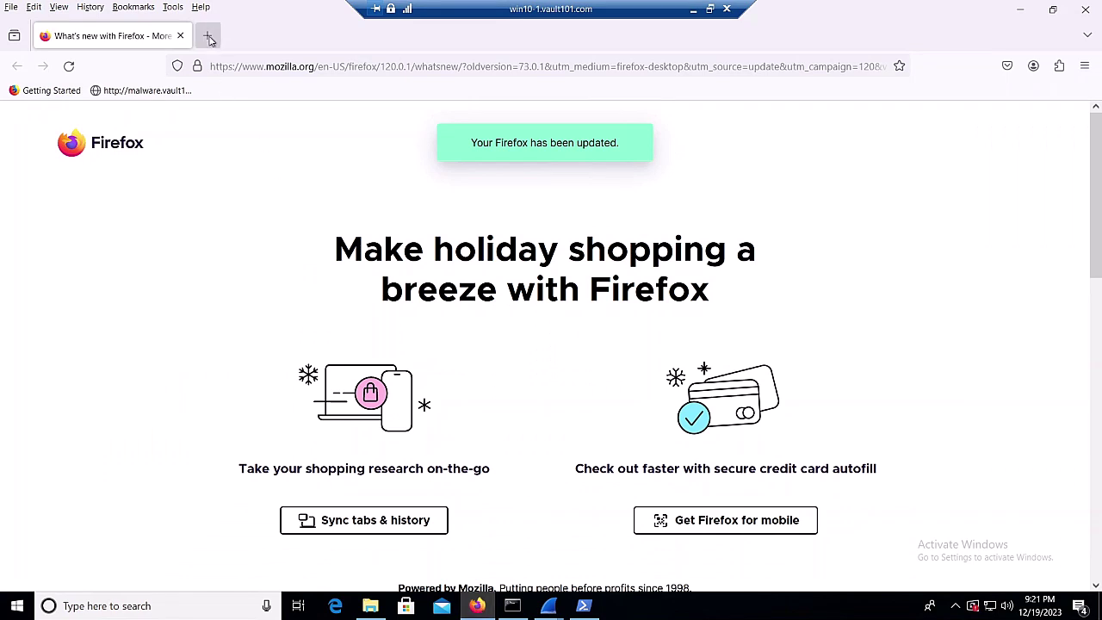
click(207, 35)
click(412, 415)
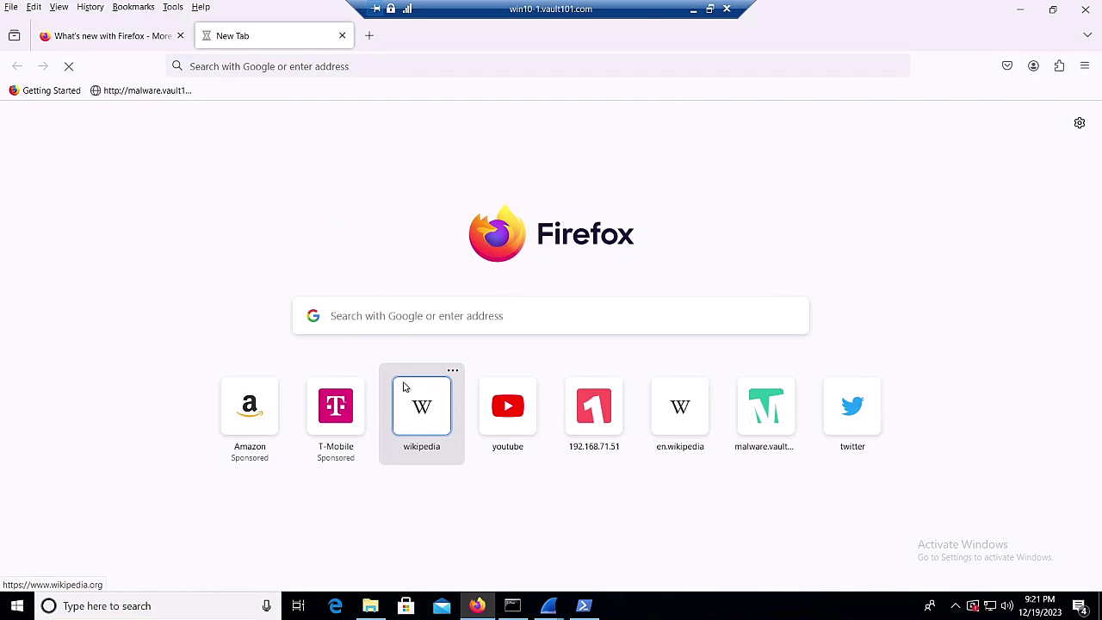
Open two more tabs, try loading YouTube, then minimize the remote session
click(369, 36)
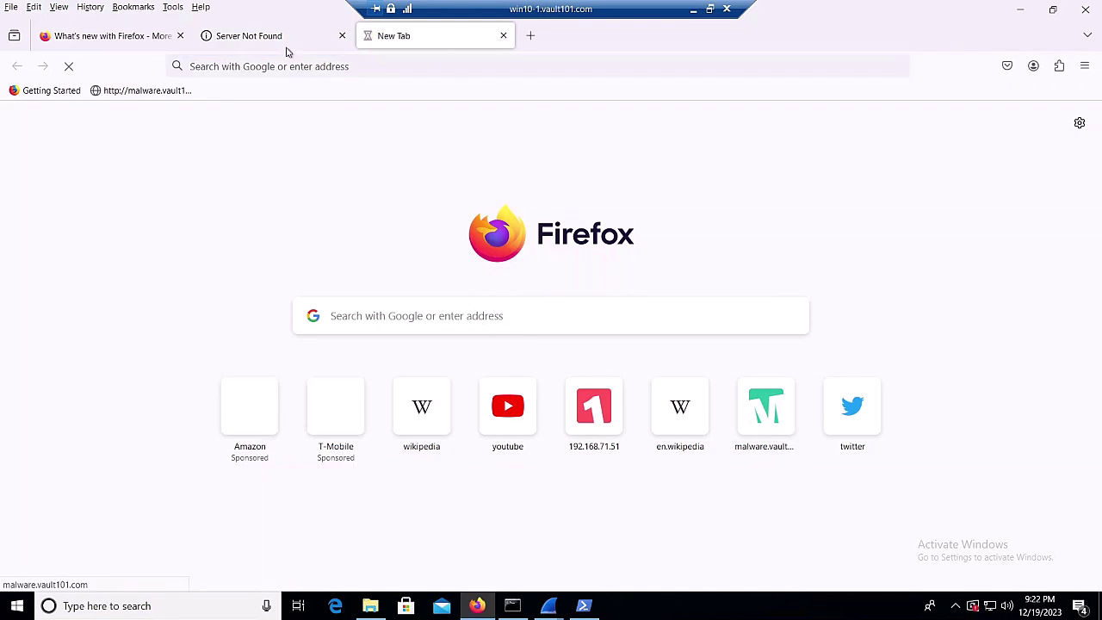
click(530, 36)
click(514, 422)
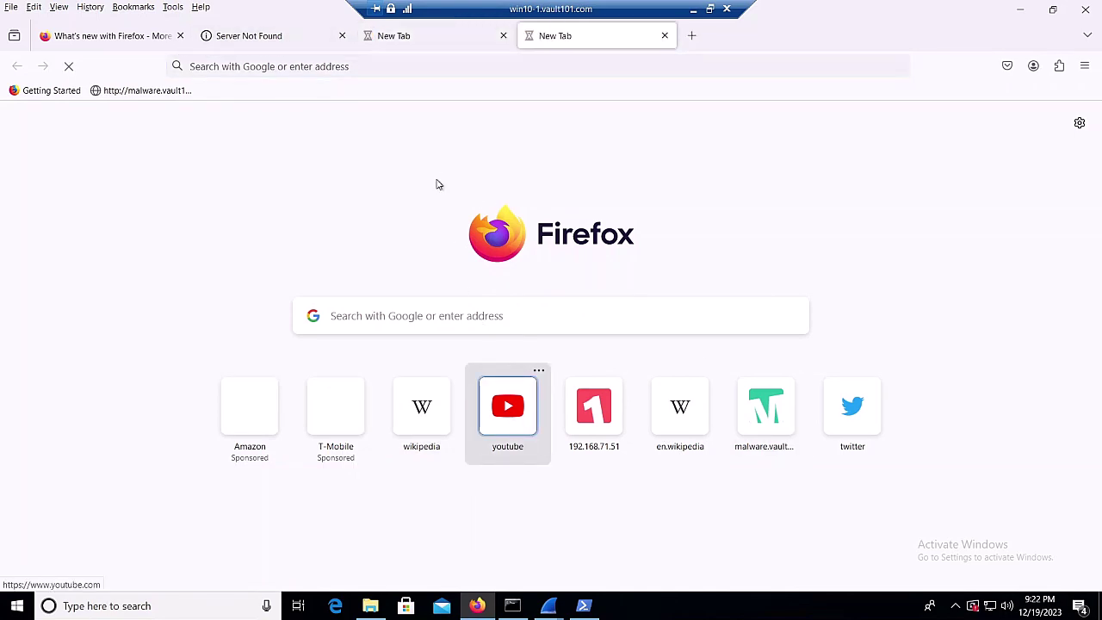
click(694, 9)
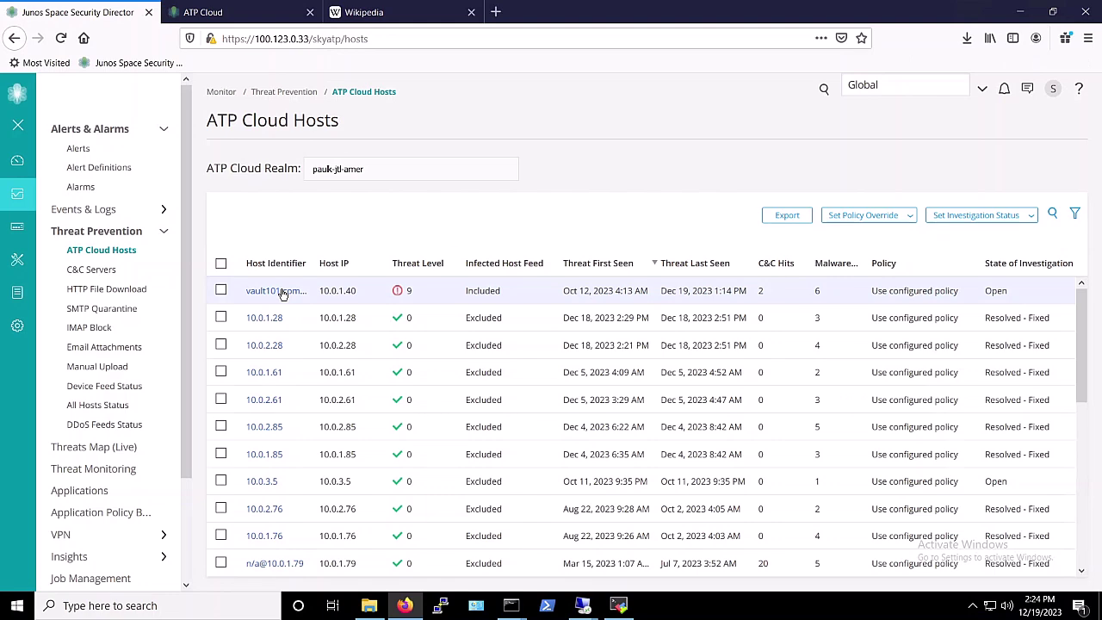
Set host 10.0.1.40's investigation status to Resolved - Fixed and return to the Hosts list
click(282, 293)
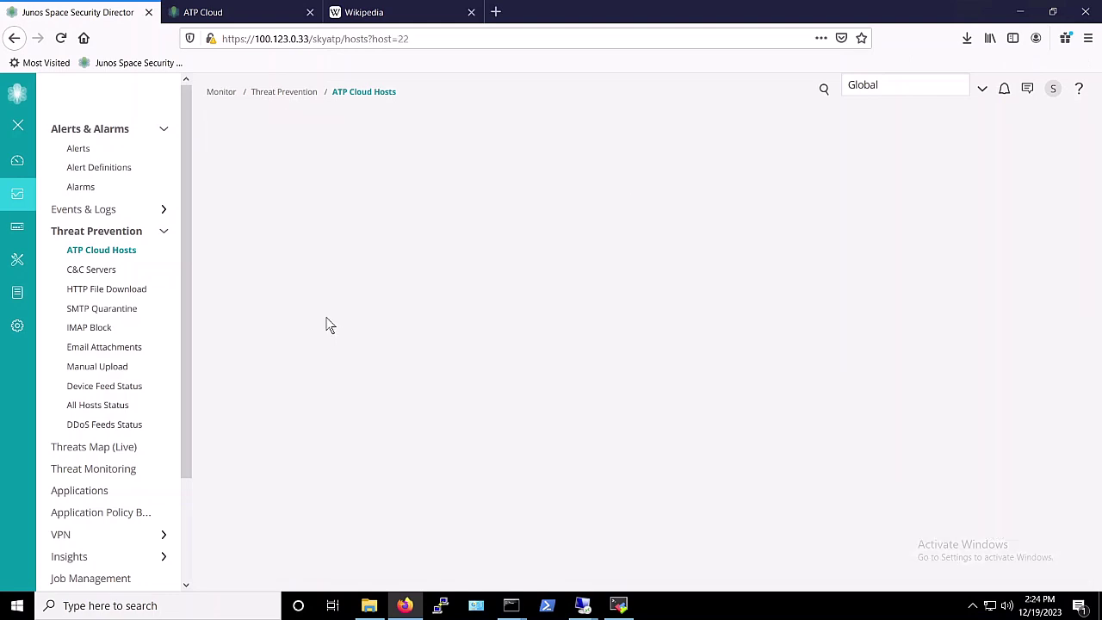
scroll(590, 335, down, 4)
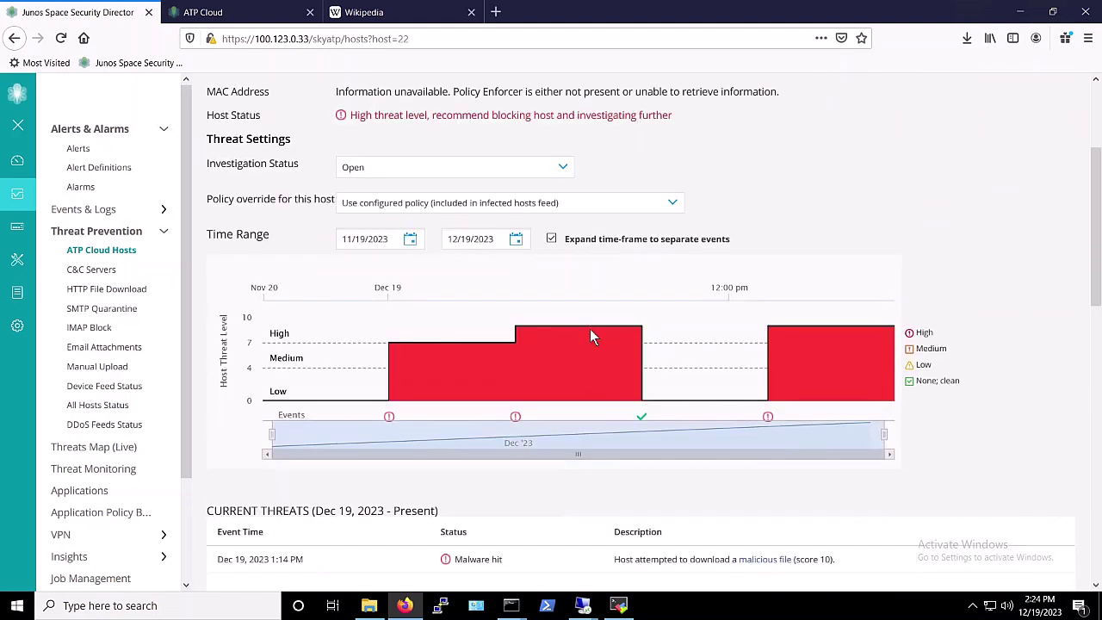
scroll(590, 336, down, 2)
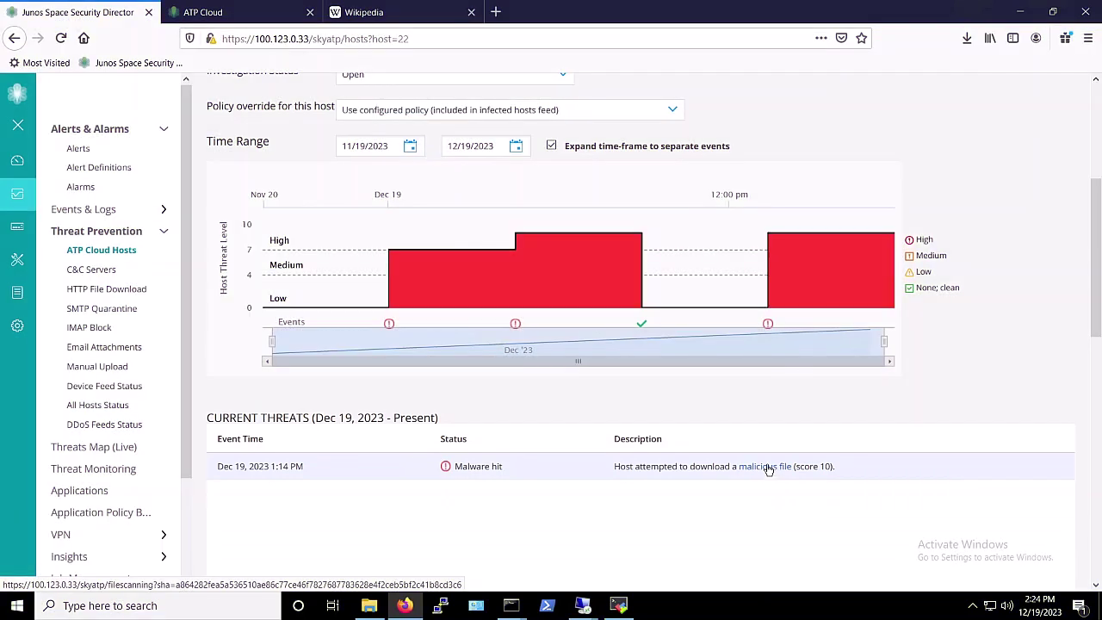
scroll(770, 470, up, 6)
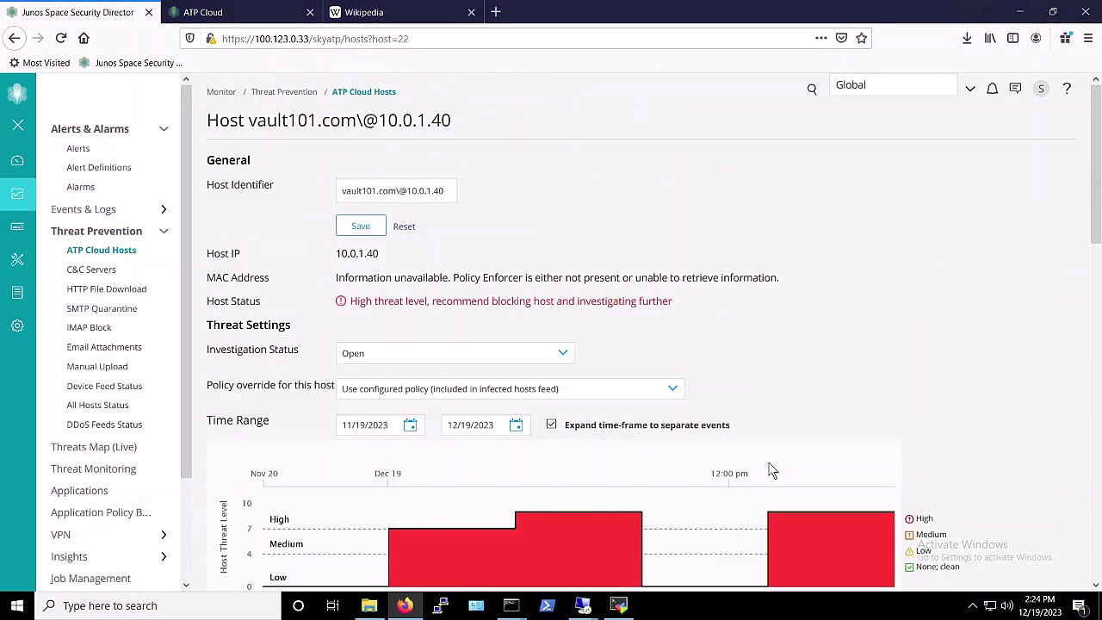
click(487, 358)
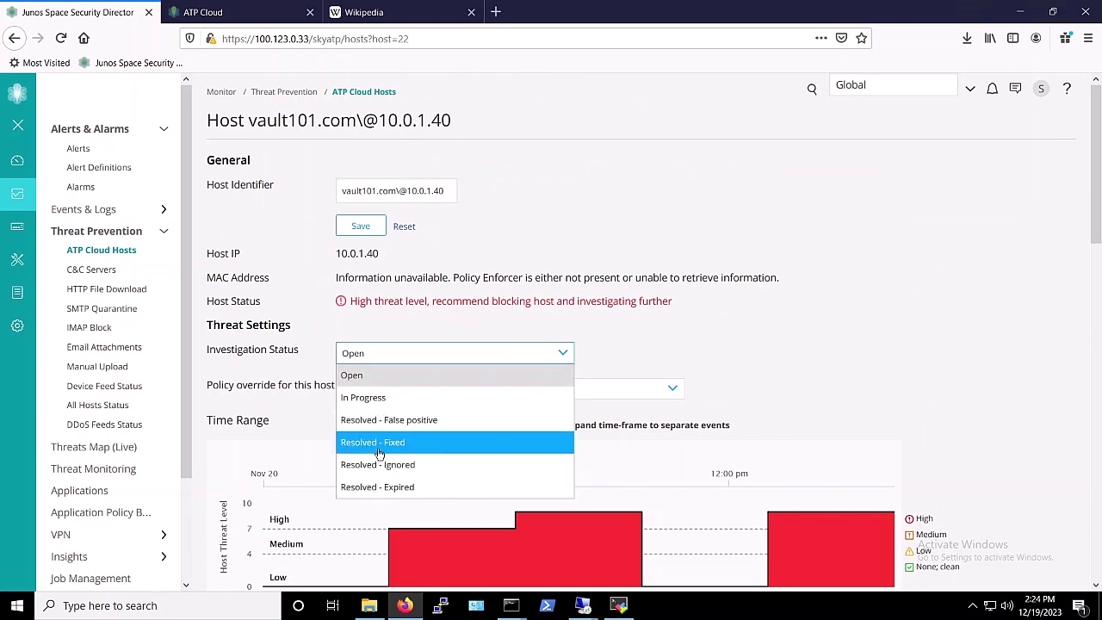
click(379, 451)
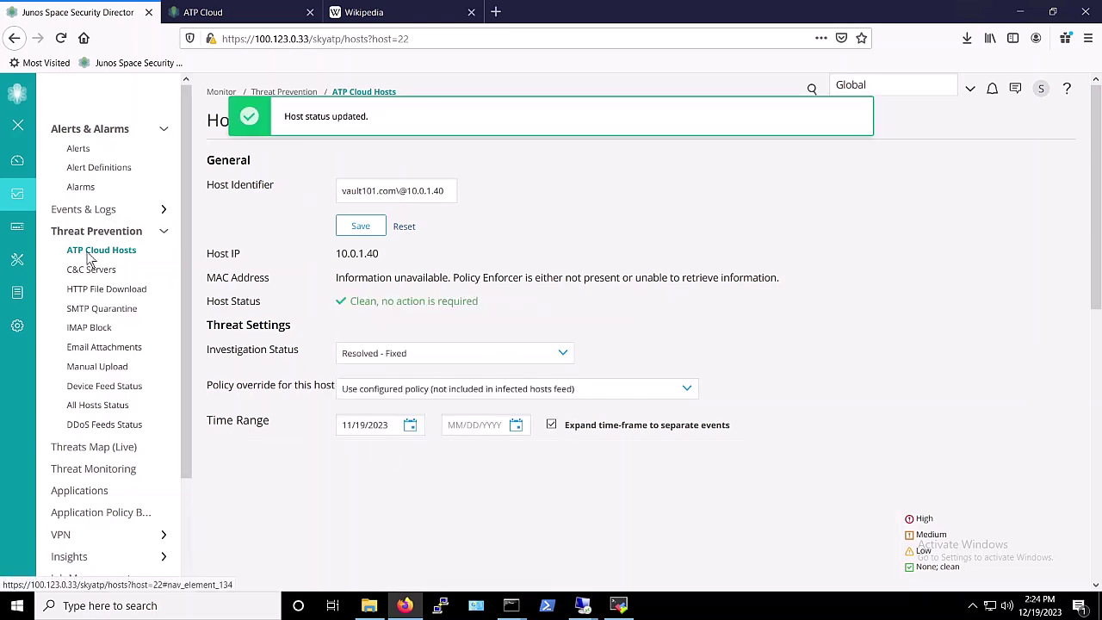
click(124, 250)
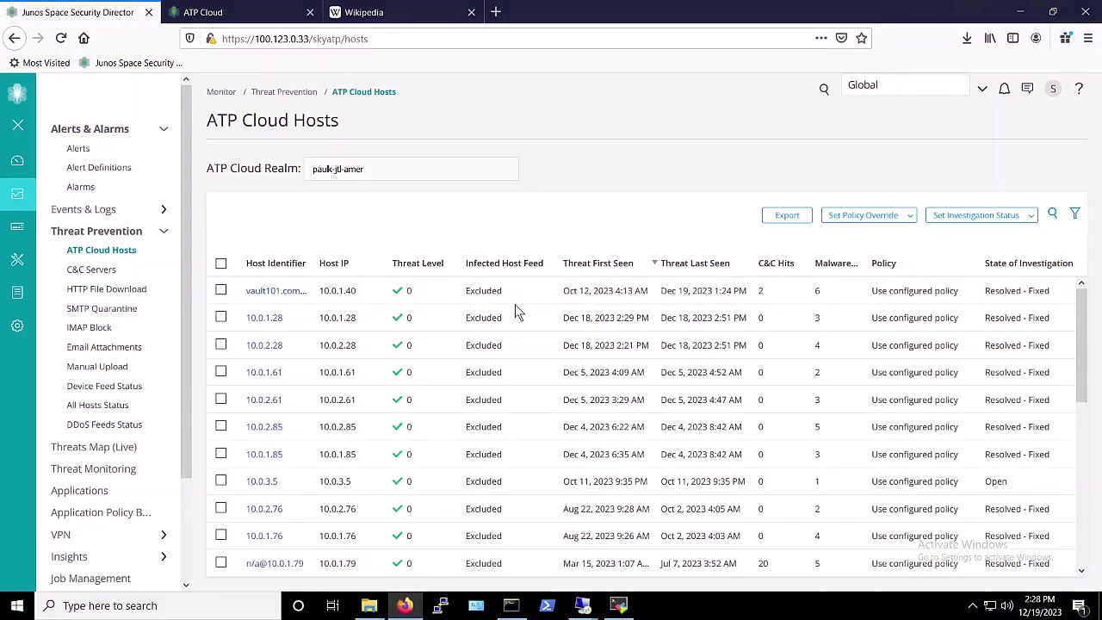
Back in the remote session, reload wikipedia.org and open the English Main Page
mouse_move(583, 605)
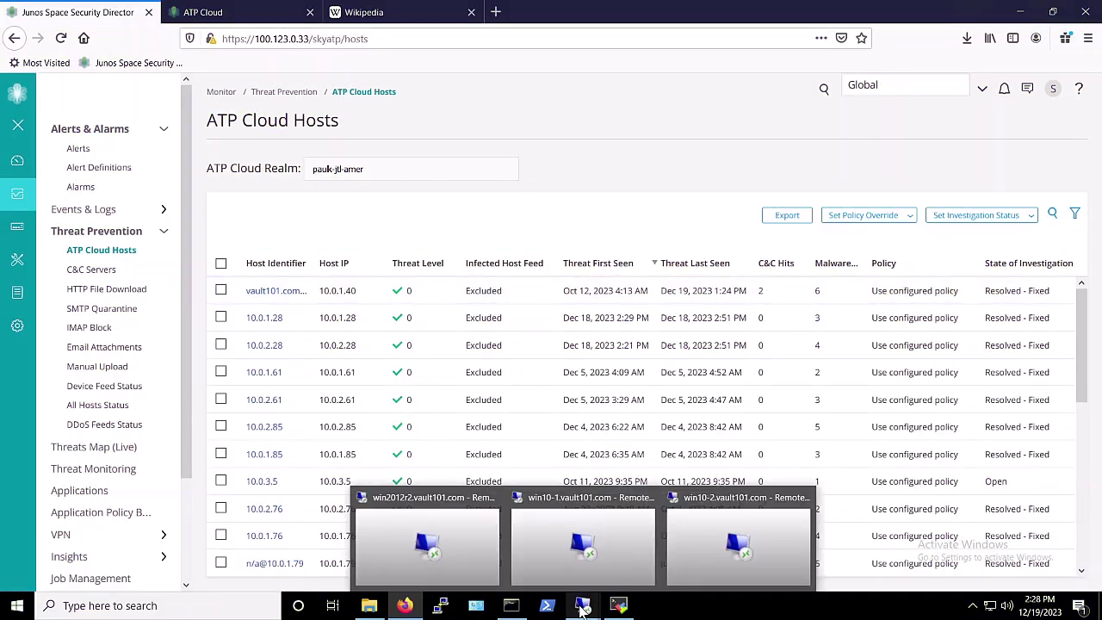
click(581, 559)
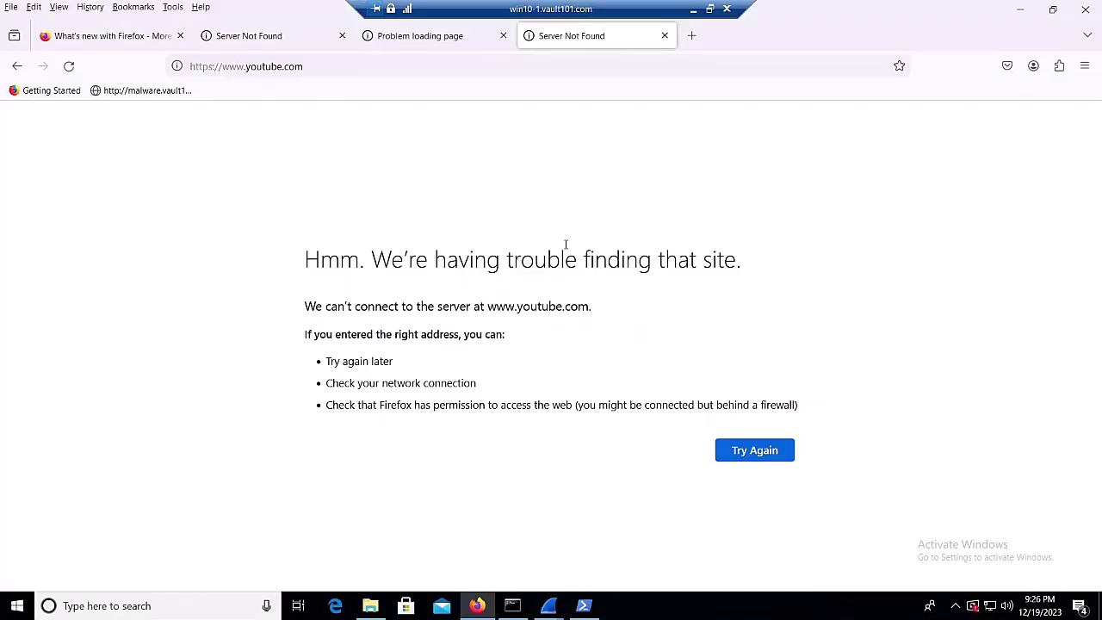
click(298, 44)
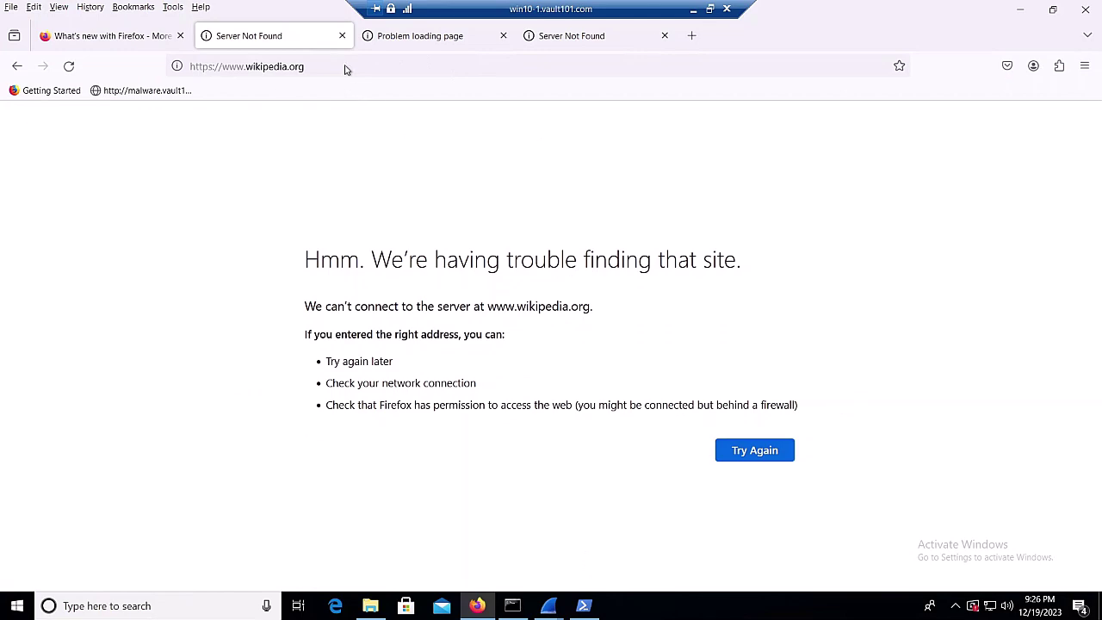
click(345, 65)
key(Return)
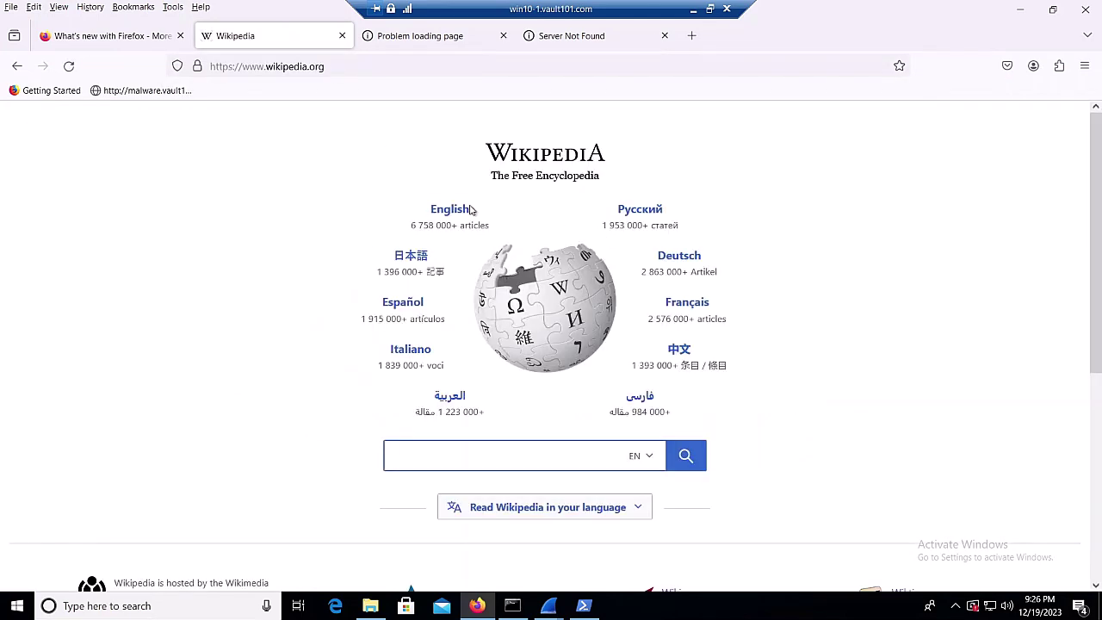
click(432, 214)
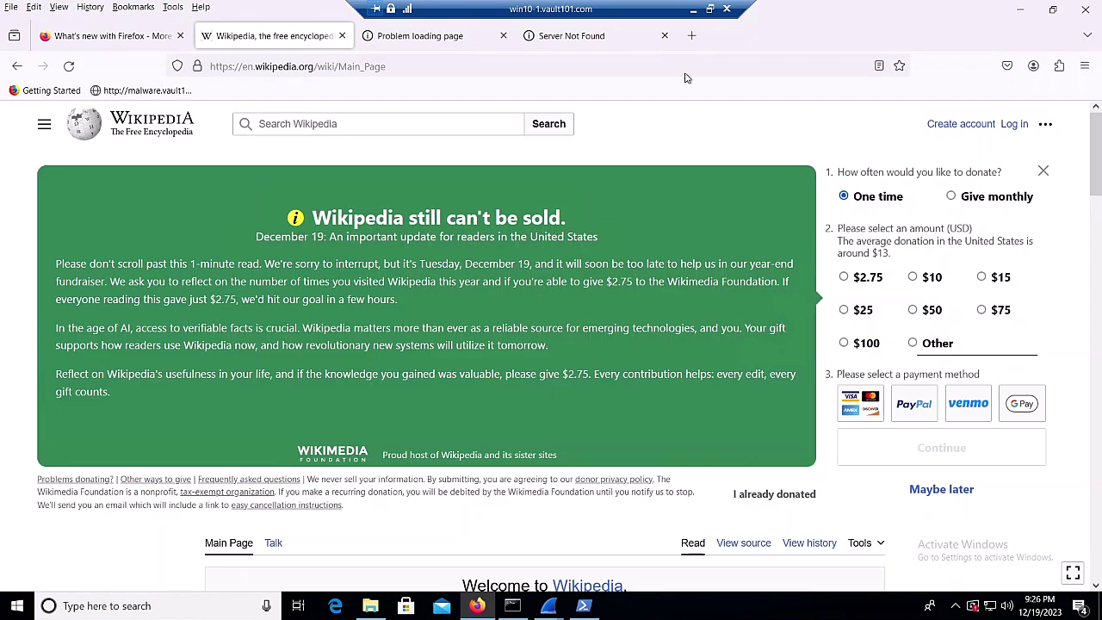
Reload youtube.com in its tab to confirm it loads
click(588, 34)
click(354, 69)
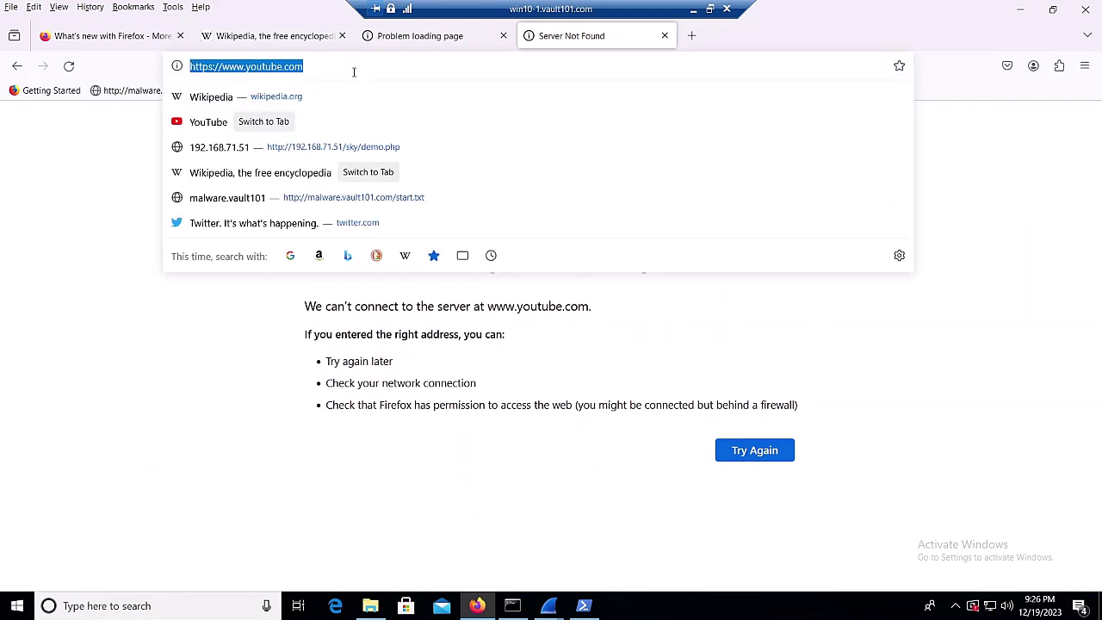
key(Return)
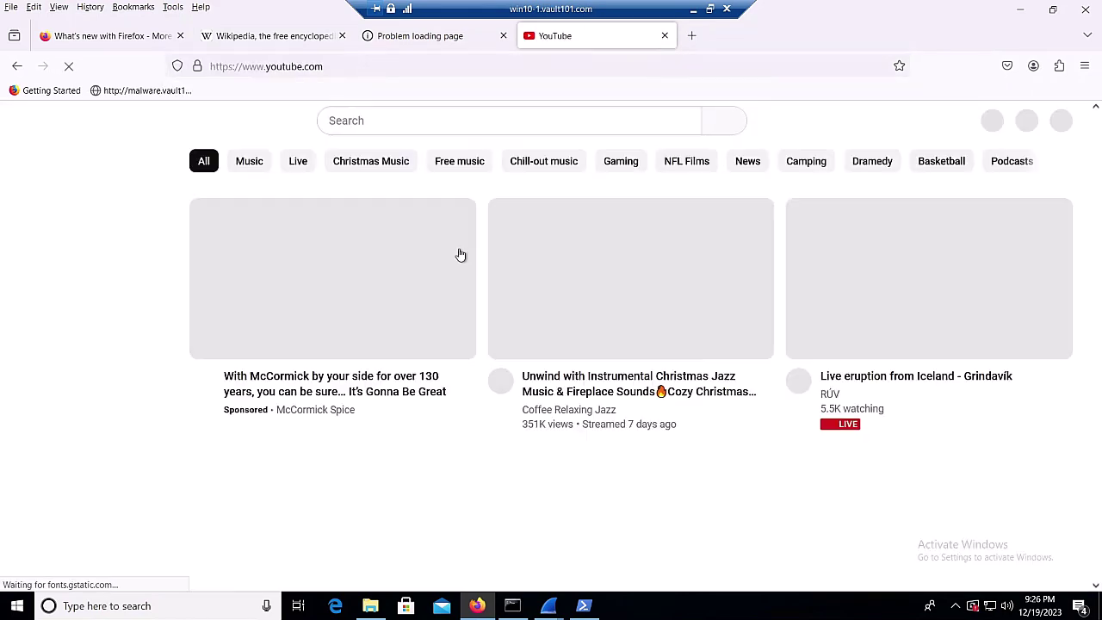